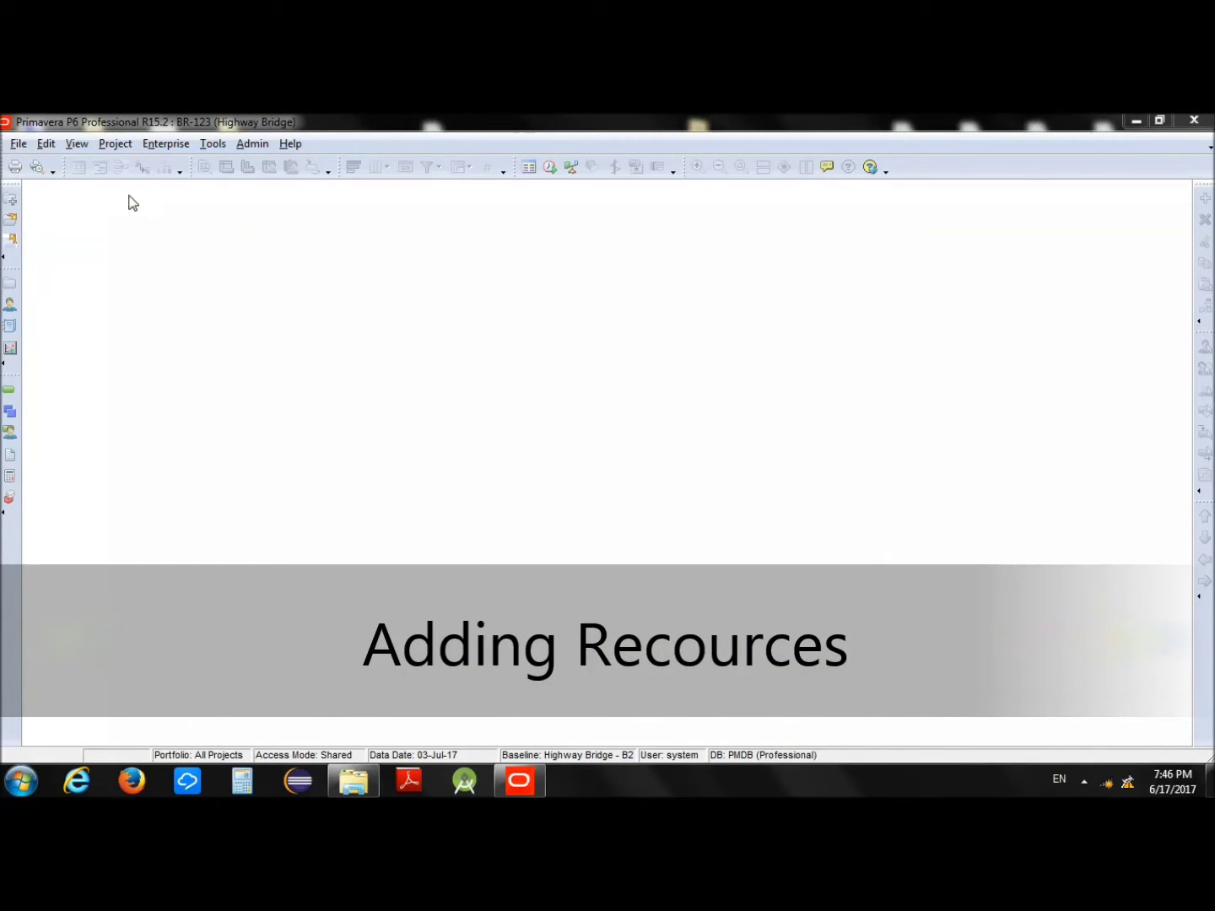
# - Open the enterprise resource list and filter it to show All Resources
pyautogui.click(165, 145)
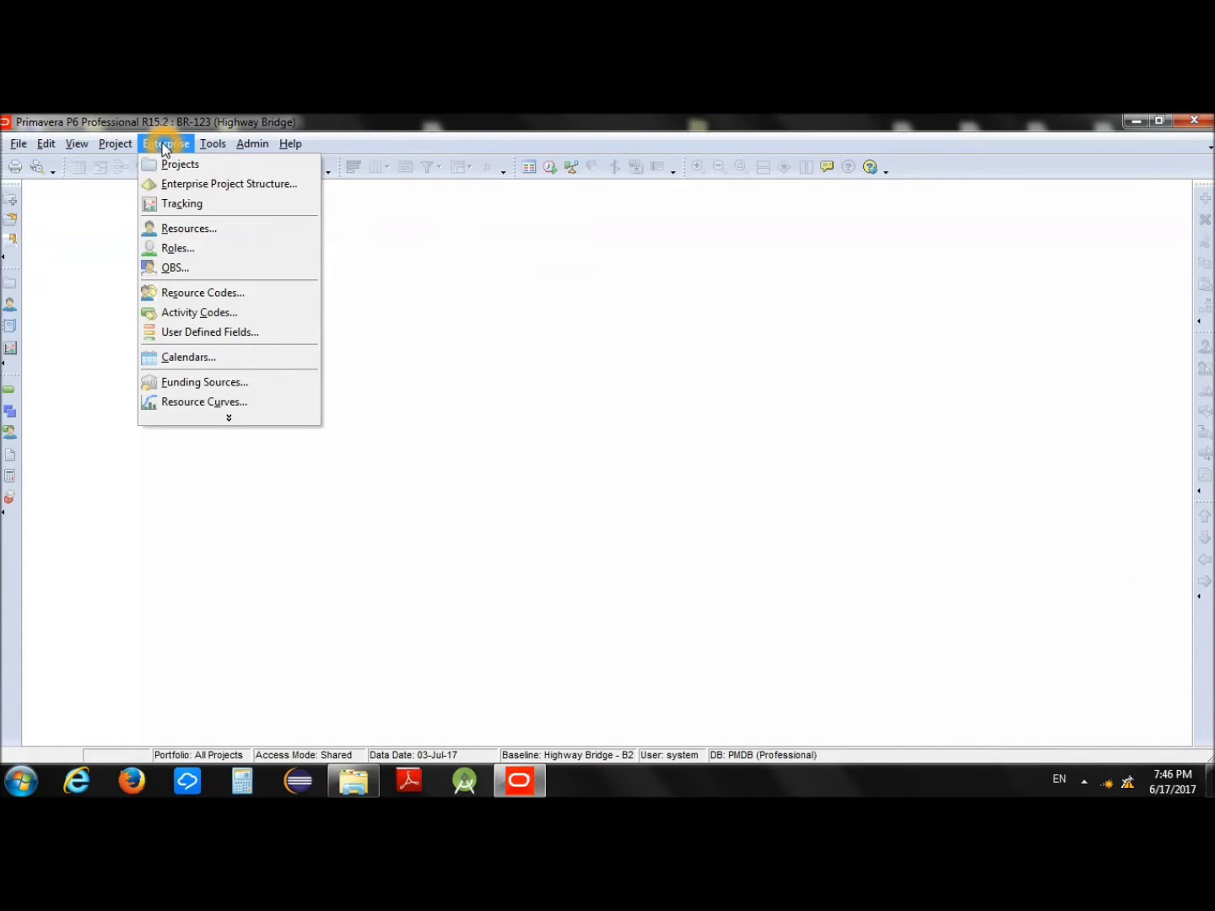
pyautogui.click(208, 234)
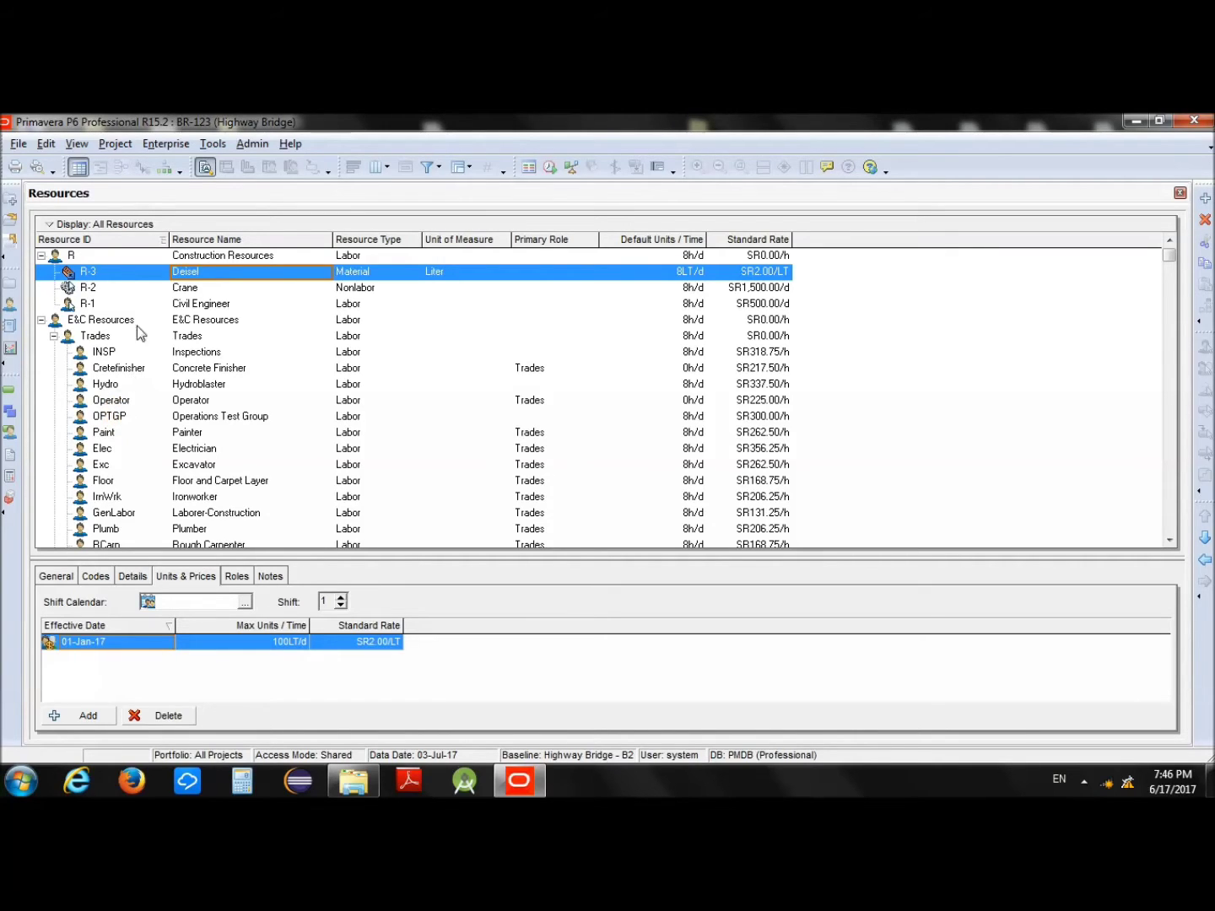
pyautogui.click(71, 224)
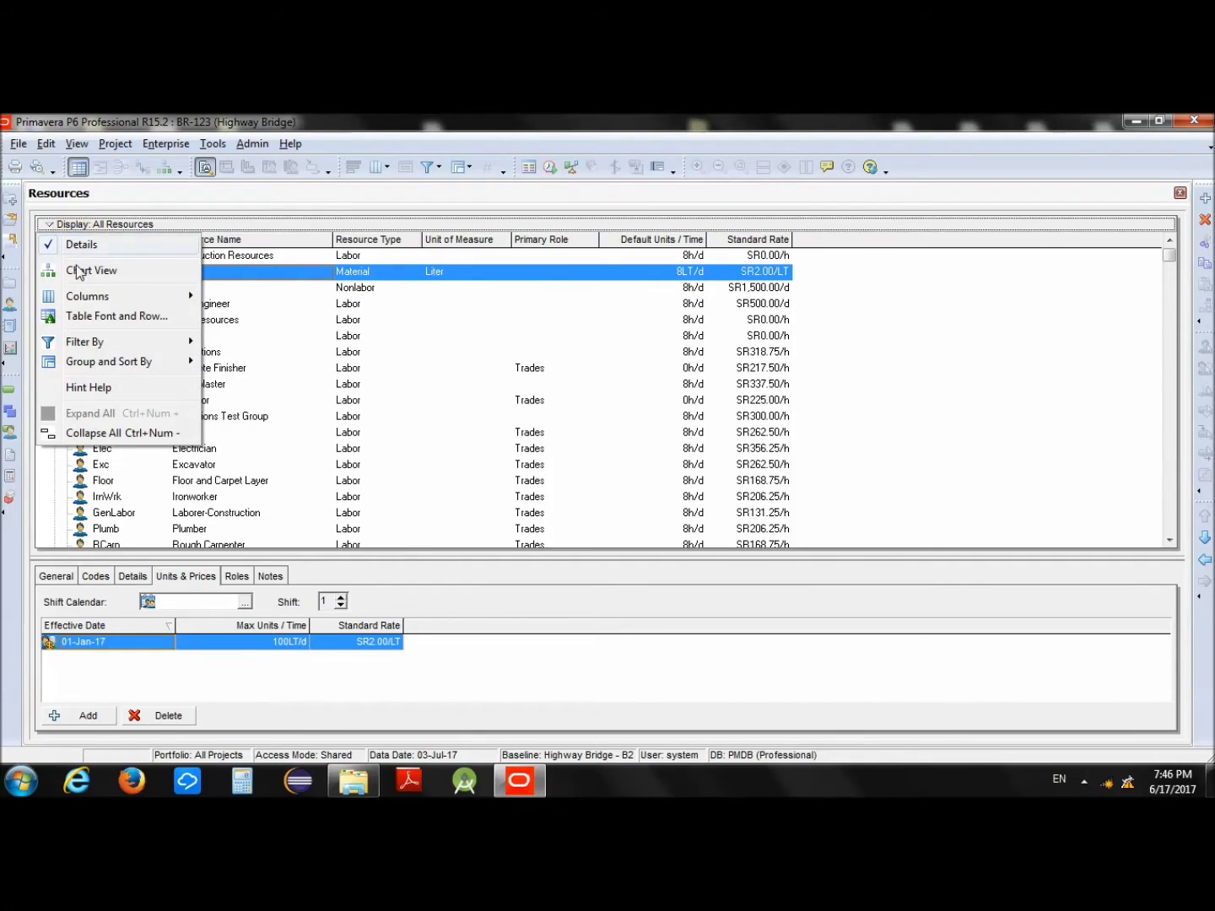
pyautogui.click(149, 341)
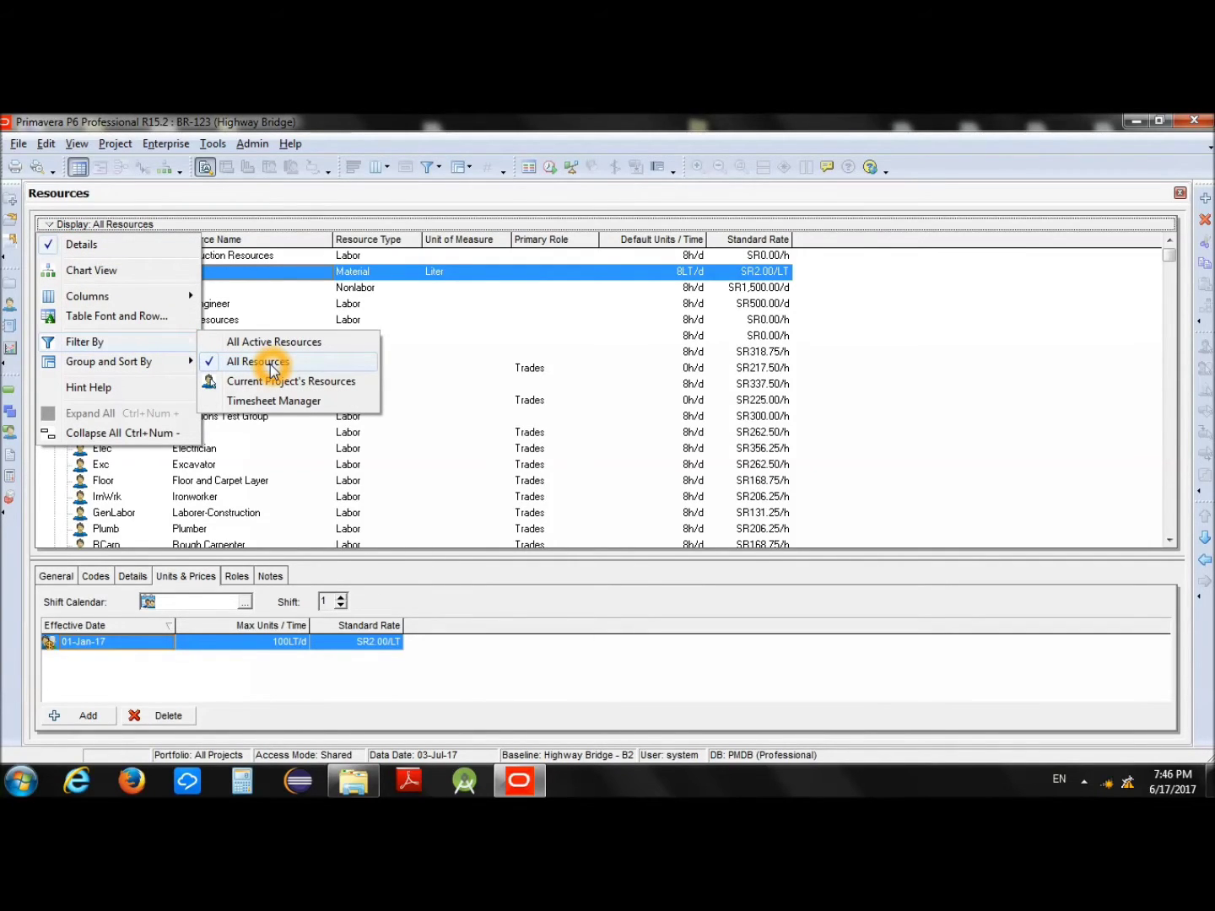
pyautogui.click(270, 369)
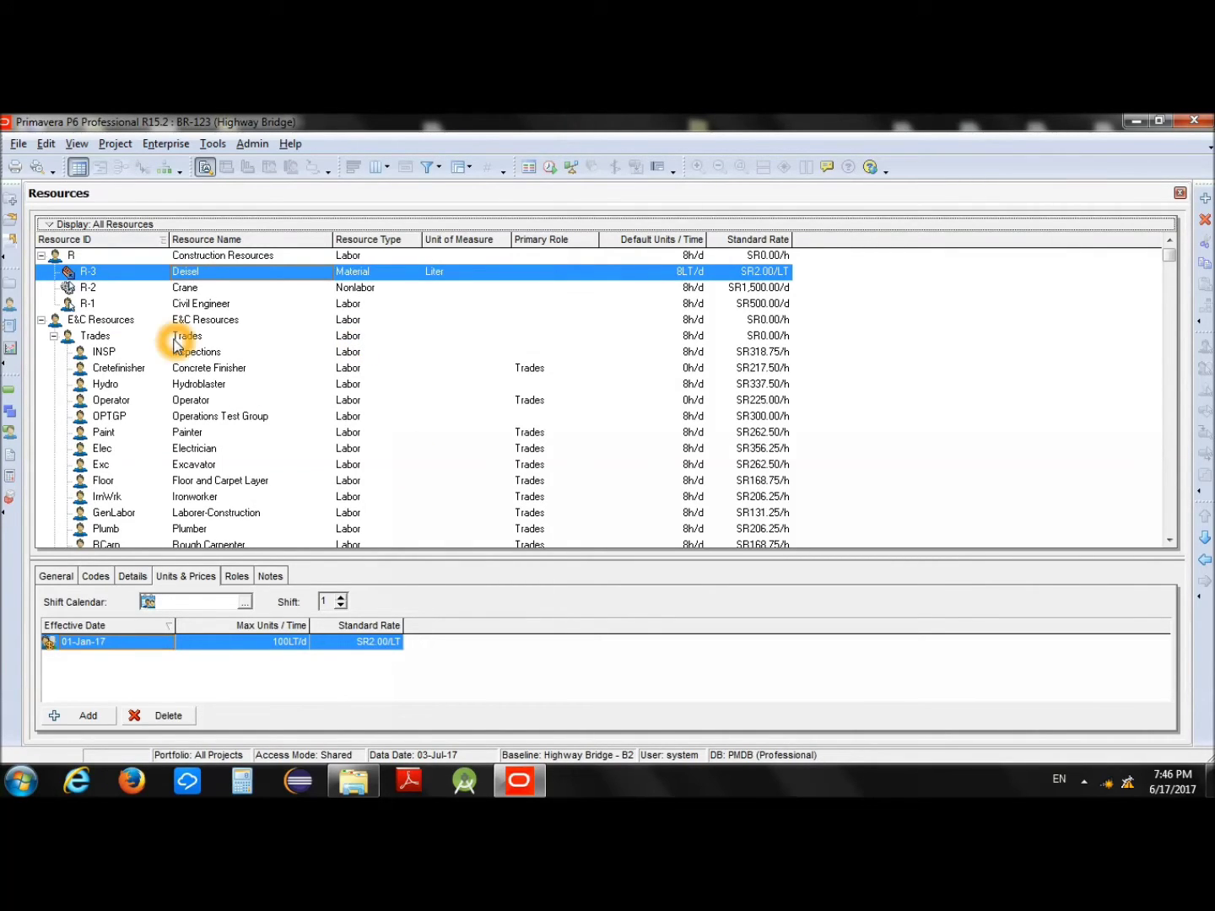
# - Start a new resource under Construction Resources and name it Electrical Engineer
pyautogui.click(266, 257)
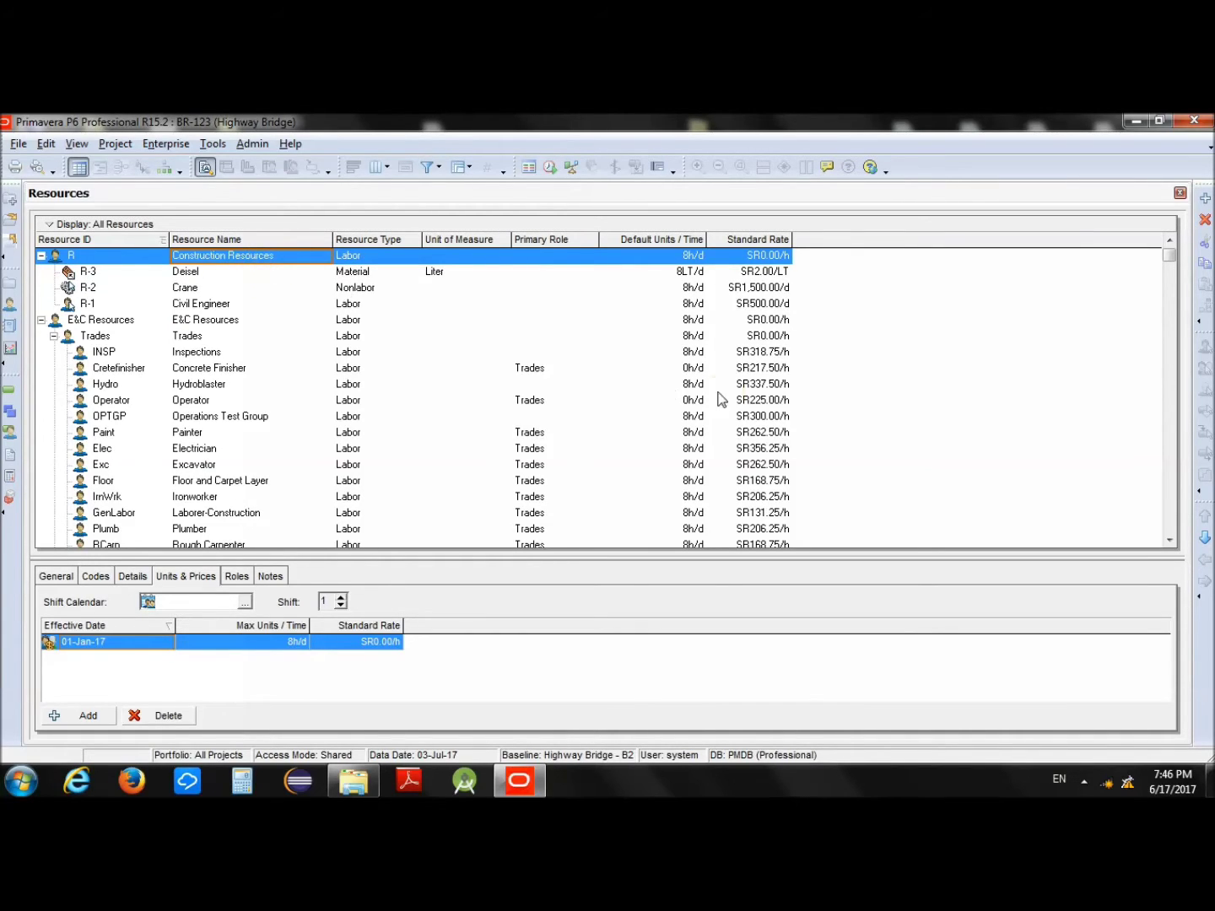
pyautogui.click(1207, 200)
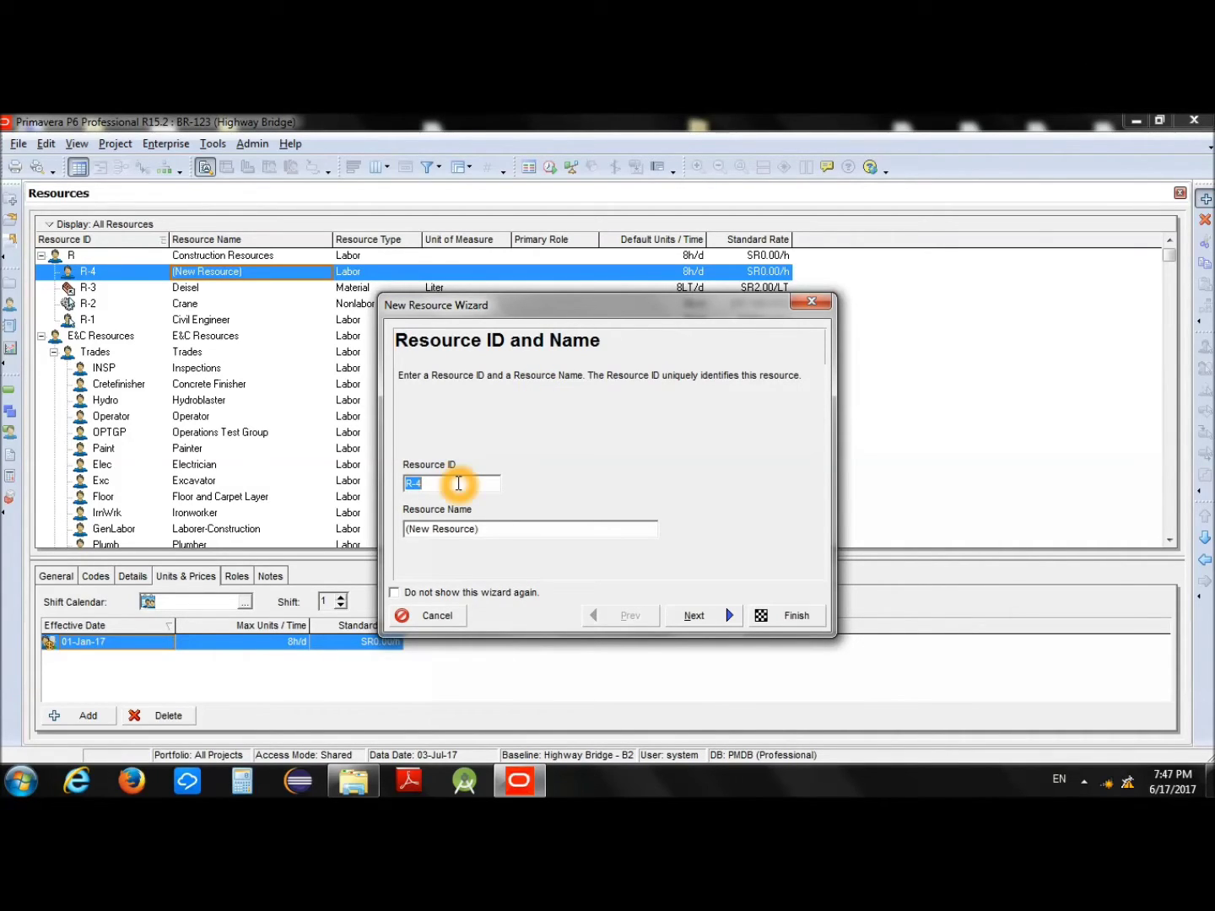
pyautogui.press('Tab')
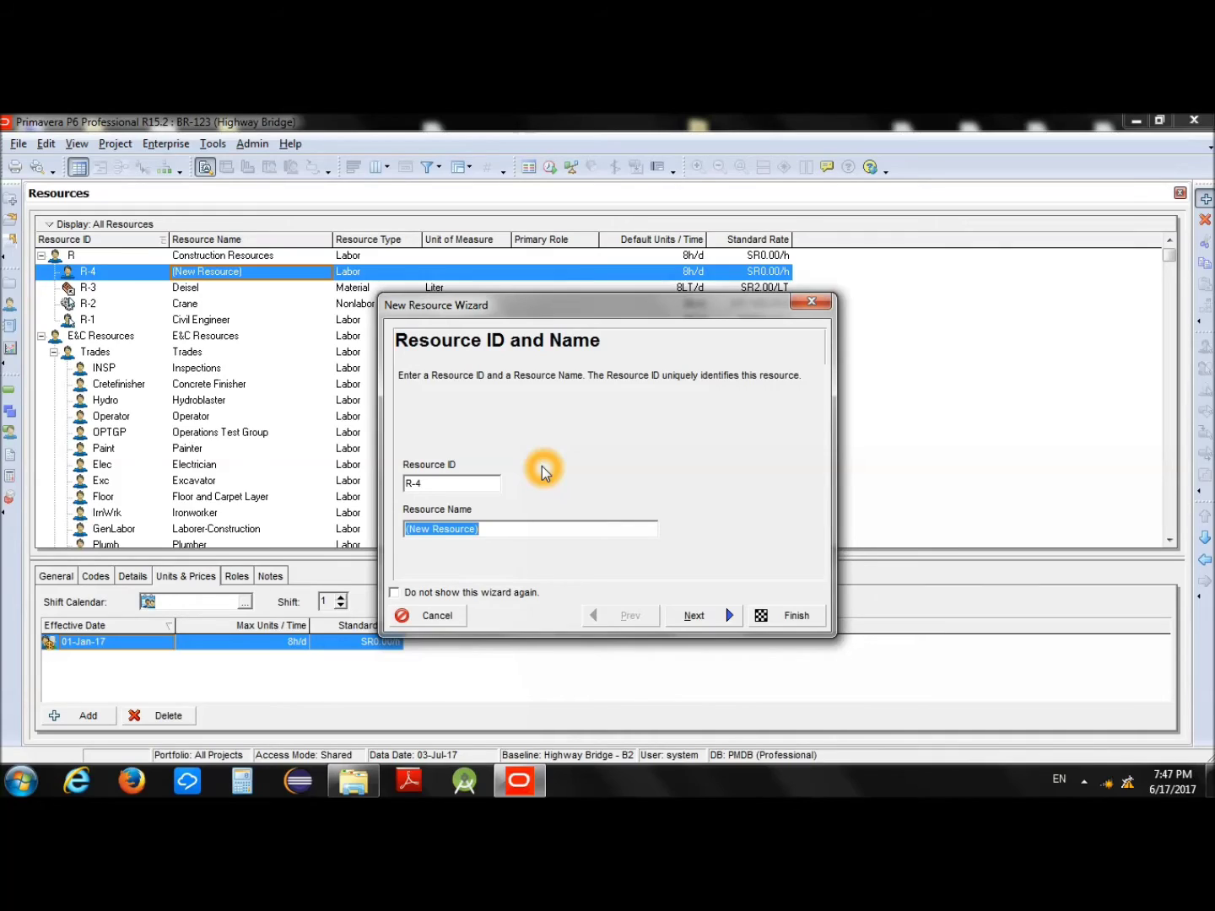
pyautogui.write('E')
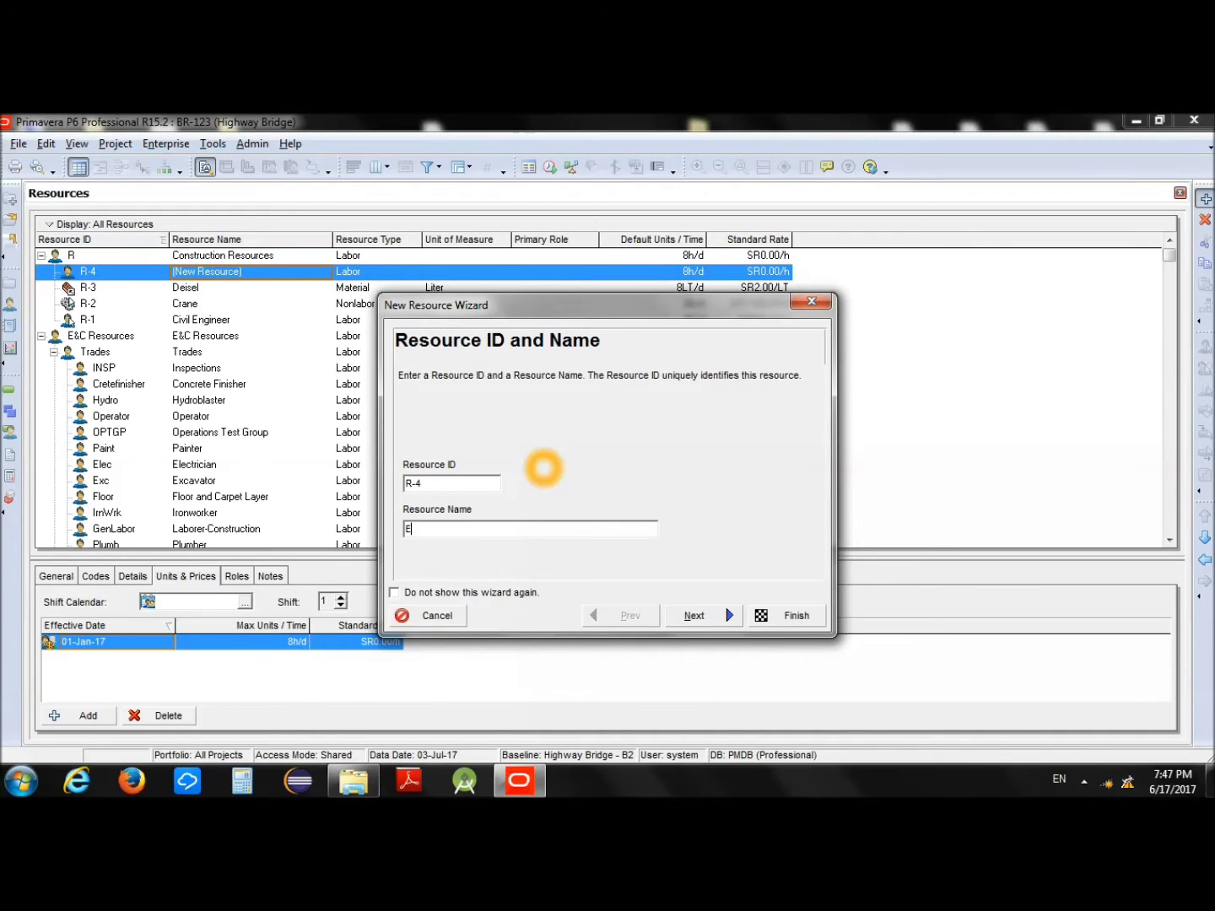
pyautogui.write('lectrical Engineer')
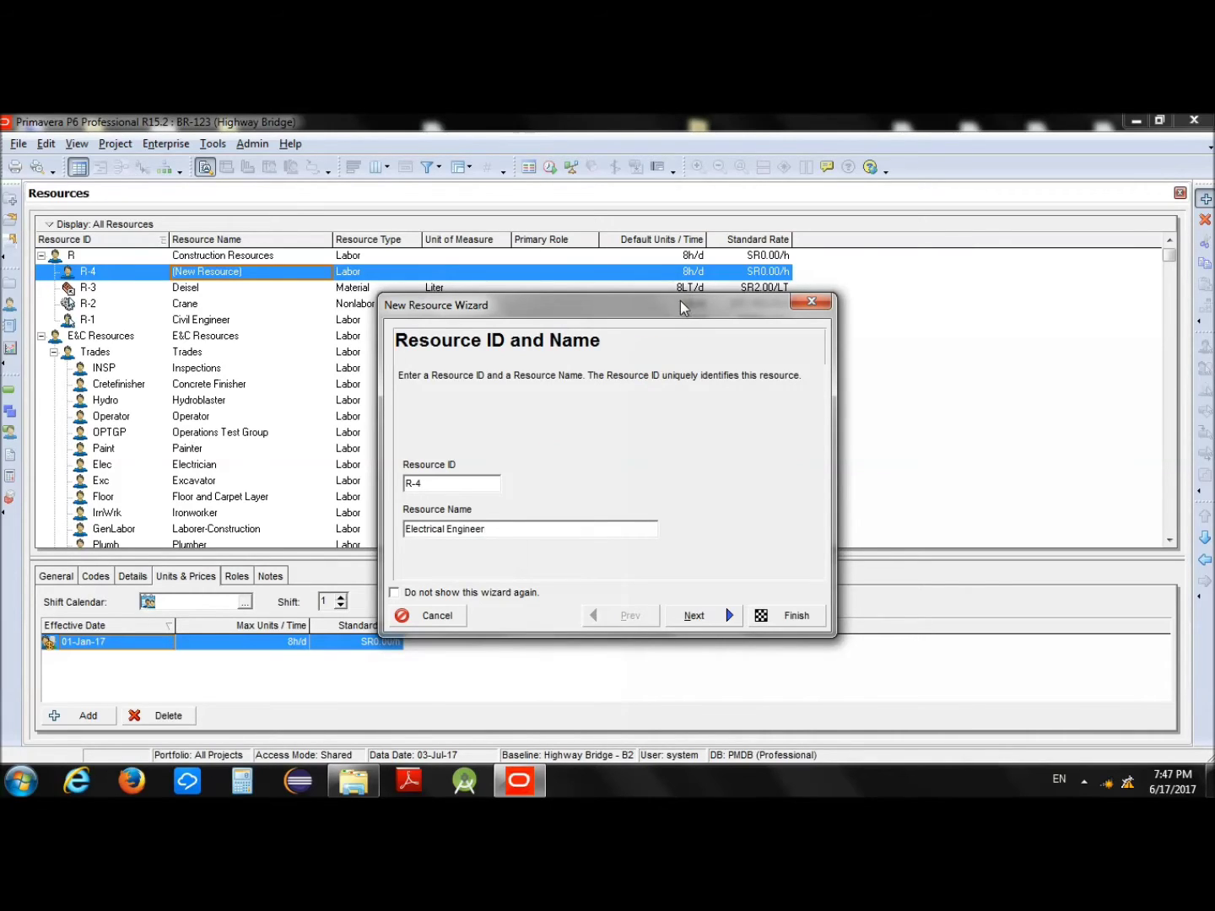
pyautogui.moveTo(684, 306); pyautogui.dragTo(708, 236)
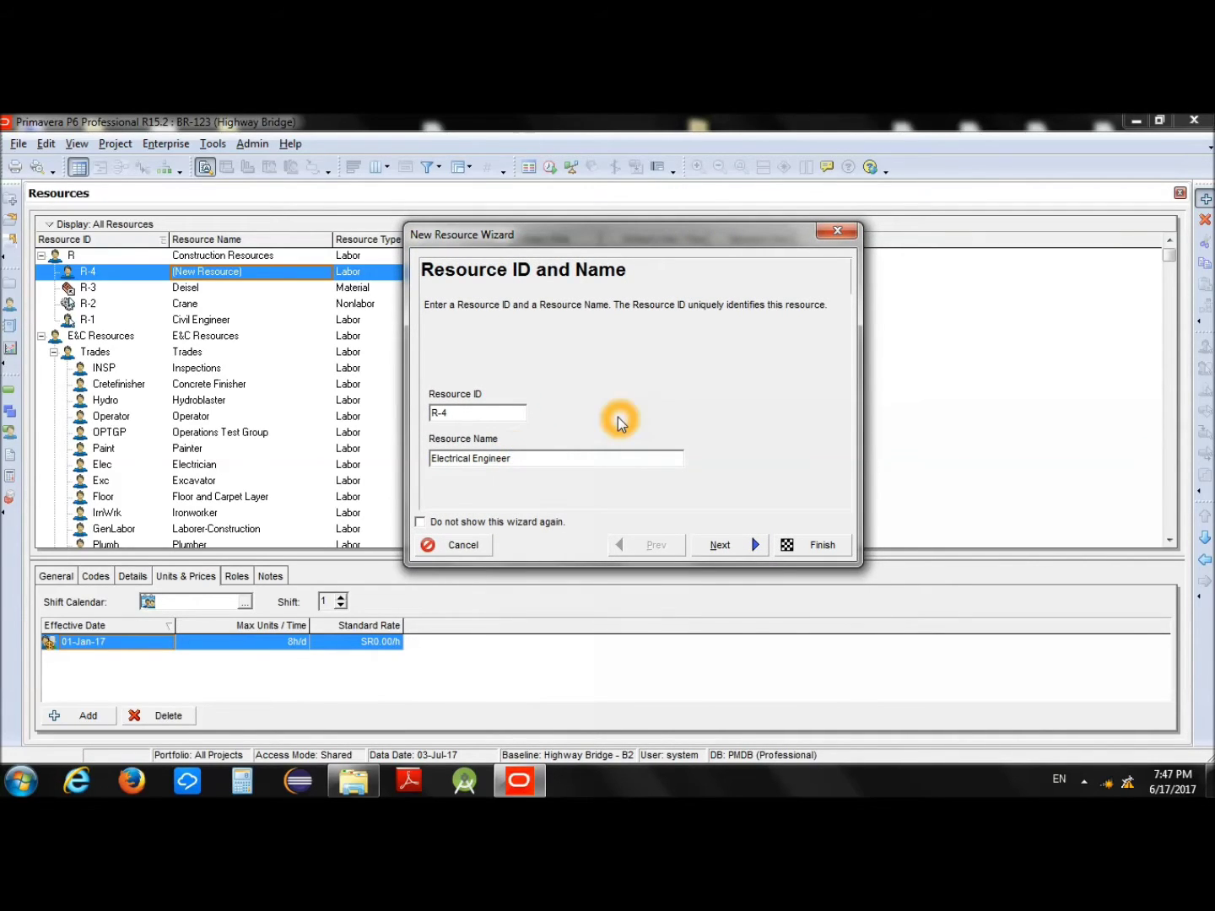
# - Check the resource type page, return to the ID and name page, and finish creating the Electrical Engineer resource
pyautogui.click(724, 546)
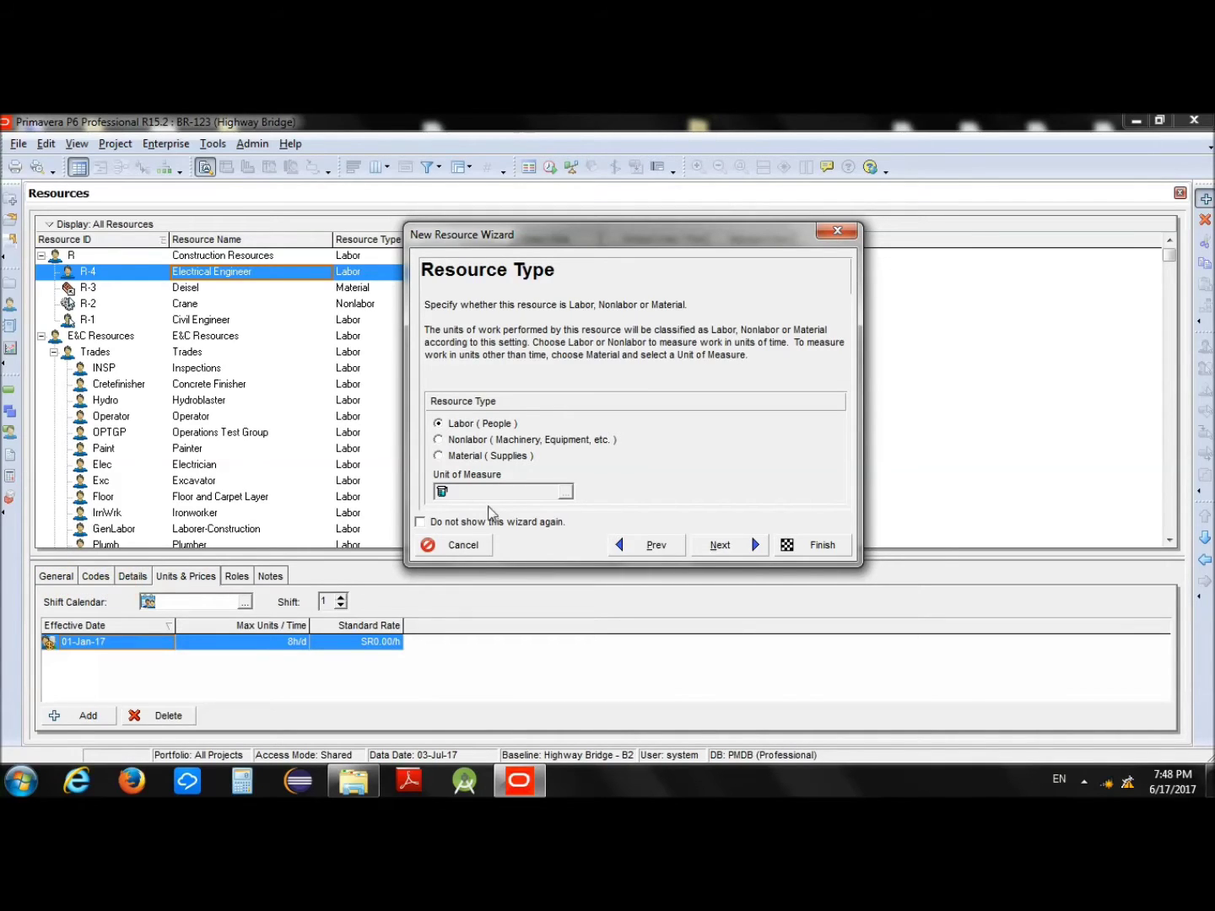
pyautogui.click(649, 544)
pyautogui.click(495, 409)
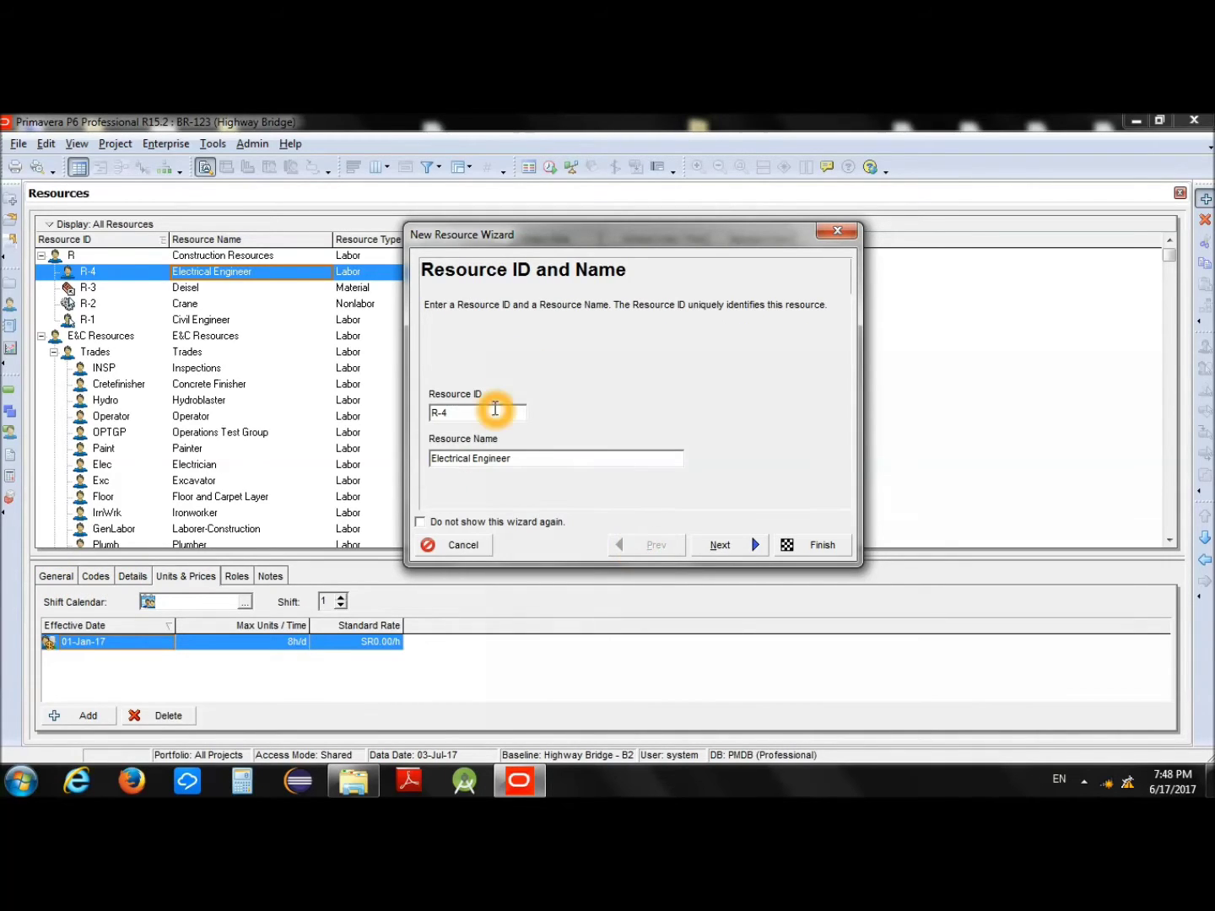
pyautogui.click(523, 456)
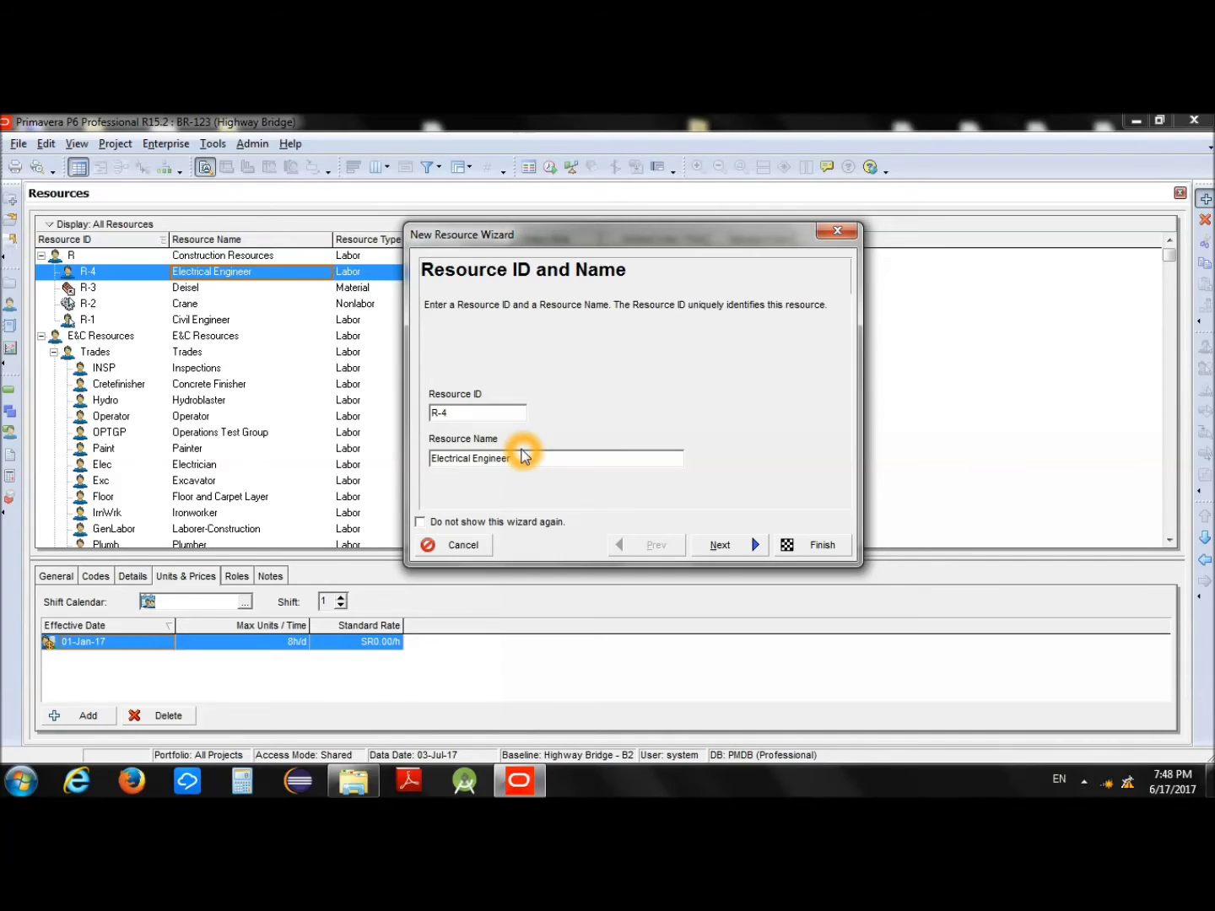
pyautogui.click(707, 542)
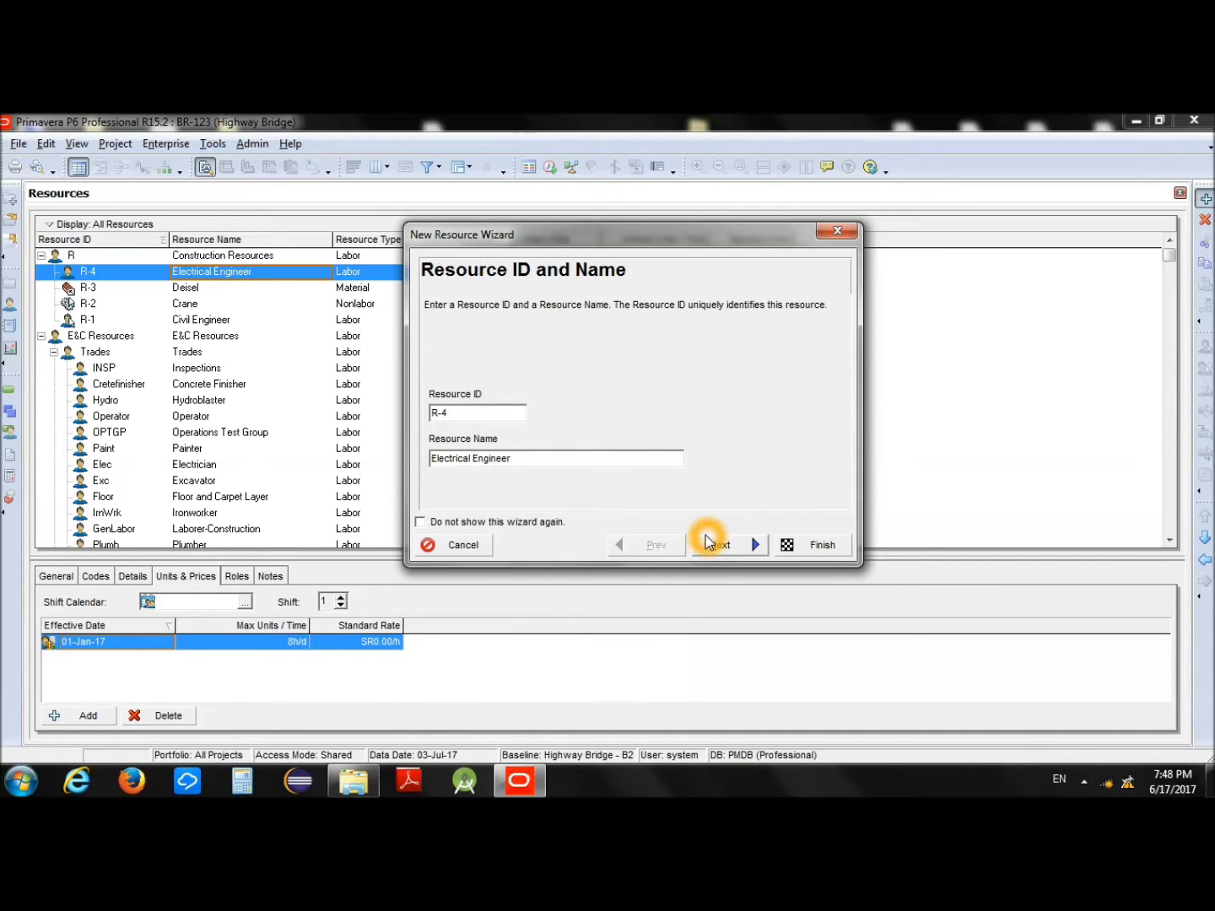
pyautogui.click(717, 470)
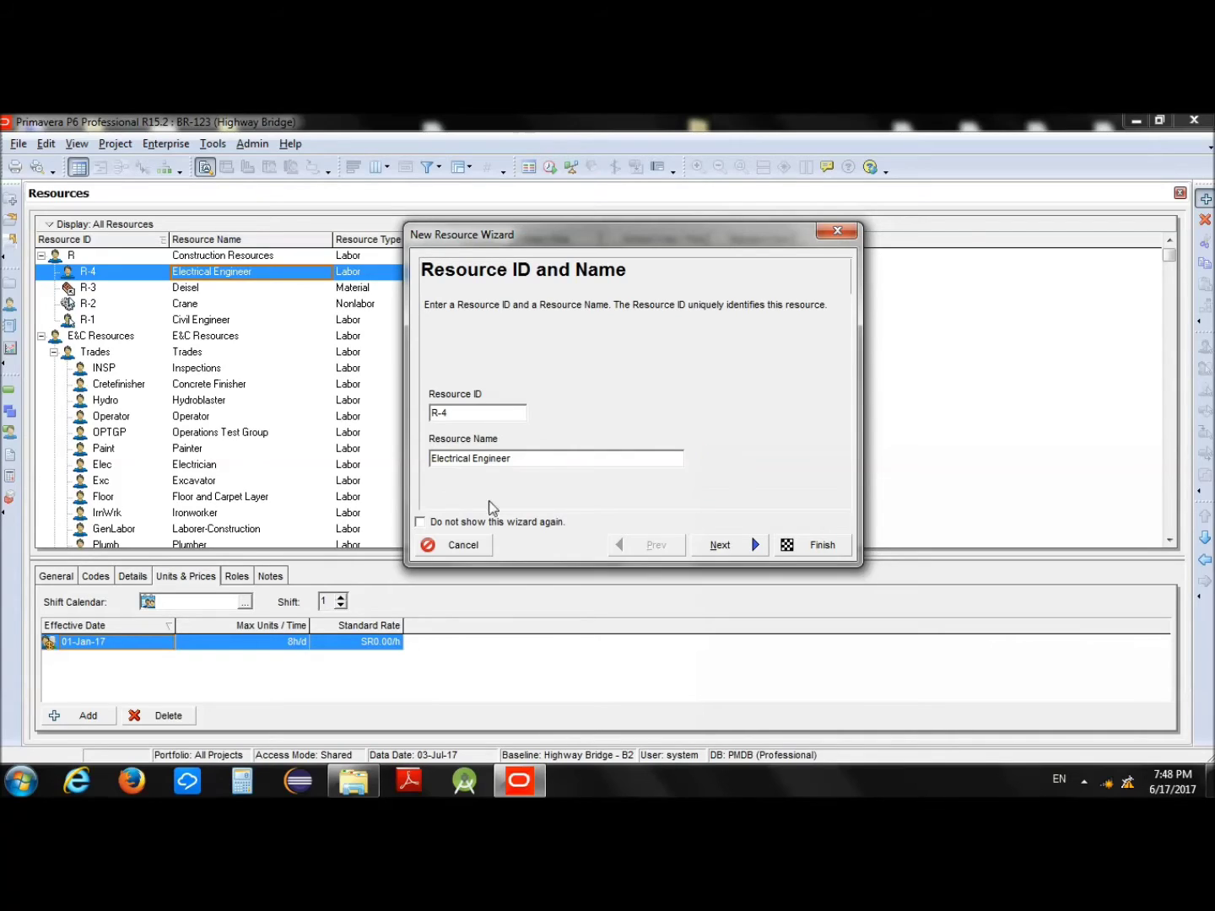
pyautogui.click(113, 582)
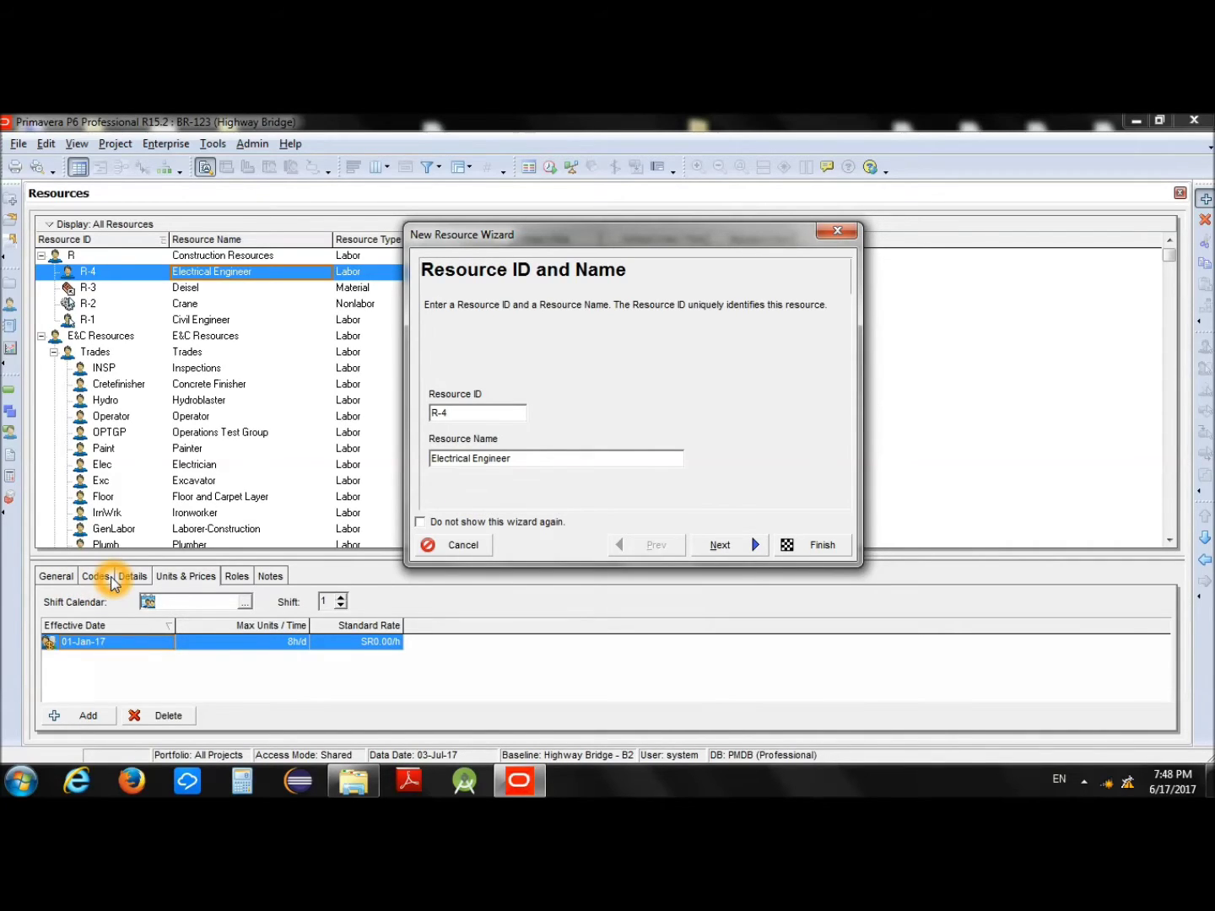
pyautogui.click(567, 529)
pyautogui.click(830, 546)
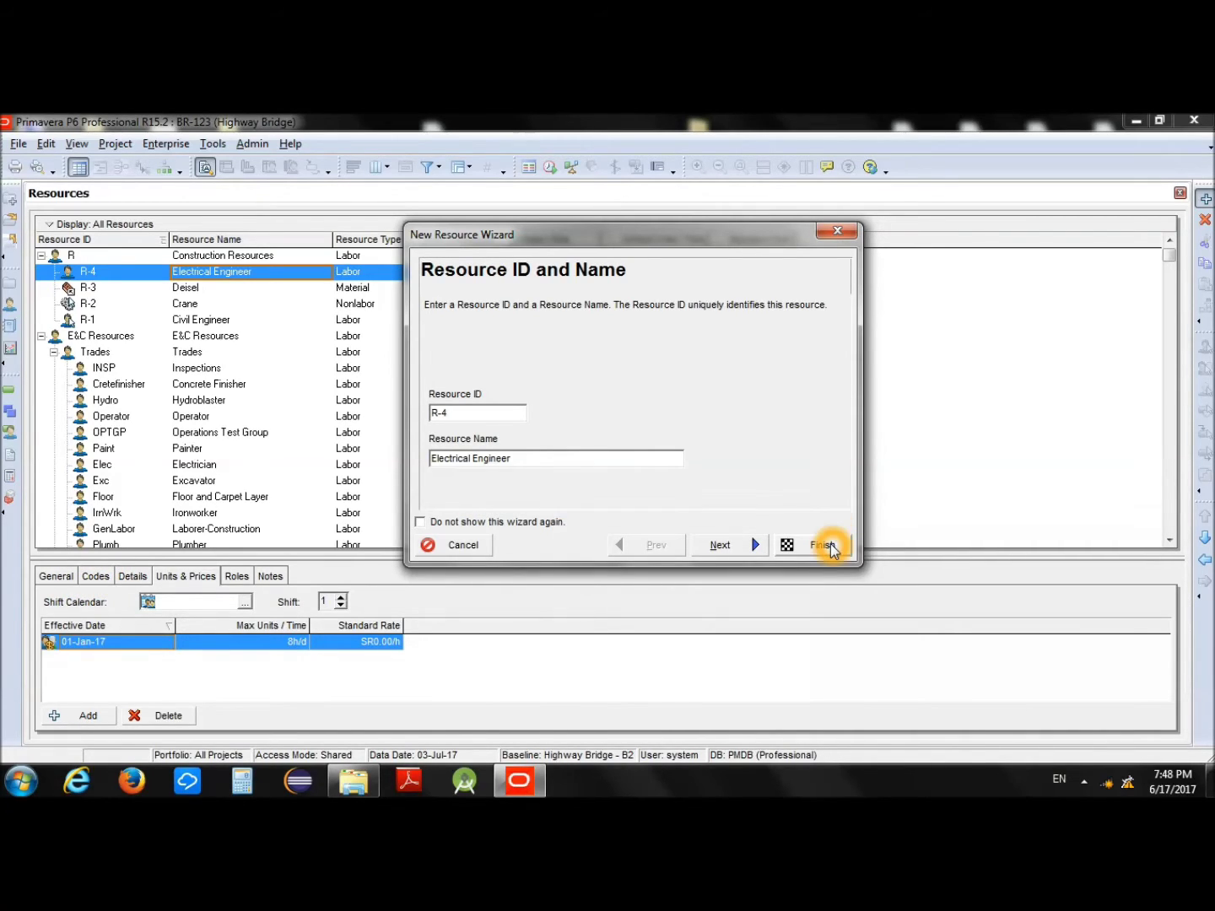
# - Select the Electrical Engineer resource and examine its general information in an enlarged details area
pyautogui.click(251, 422)
pyautogui.click(118, 274)
pyautogui.click(232, 279)
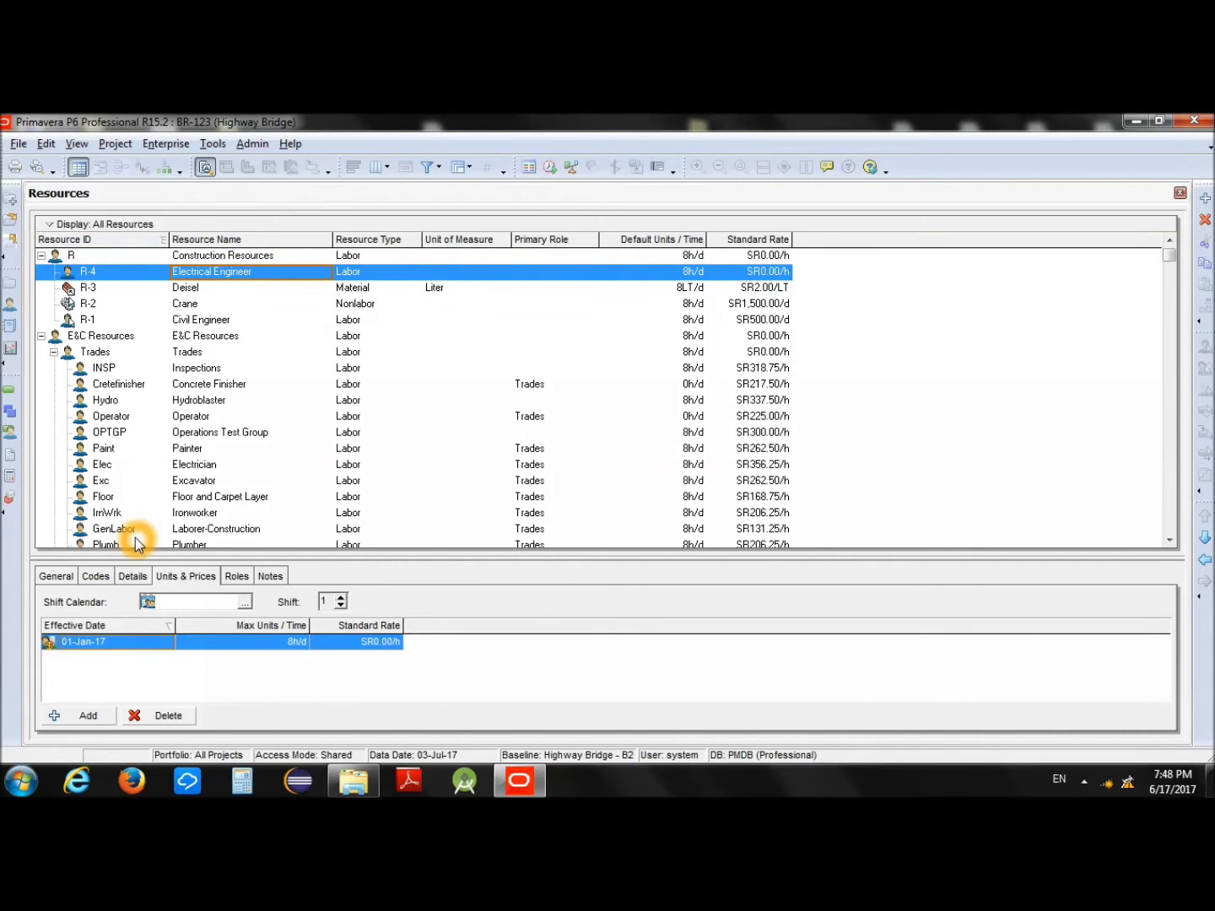
pyautogui.click(164, 577)
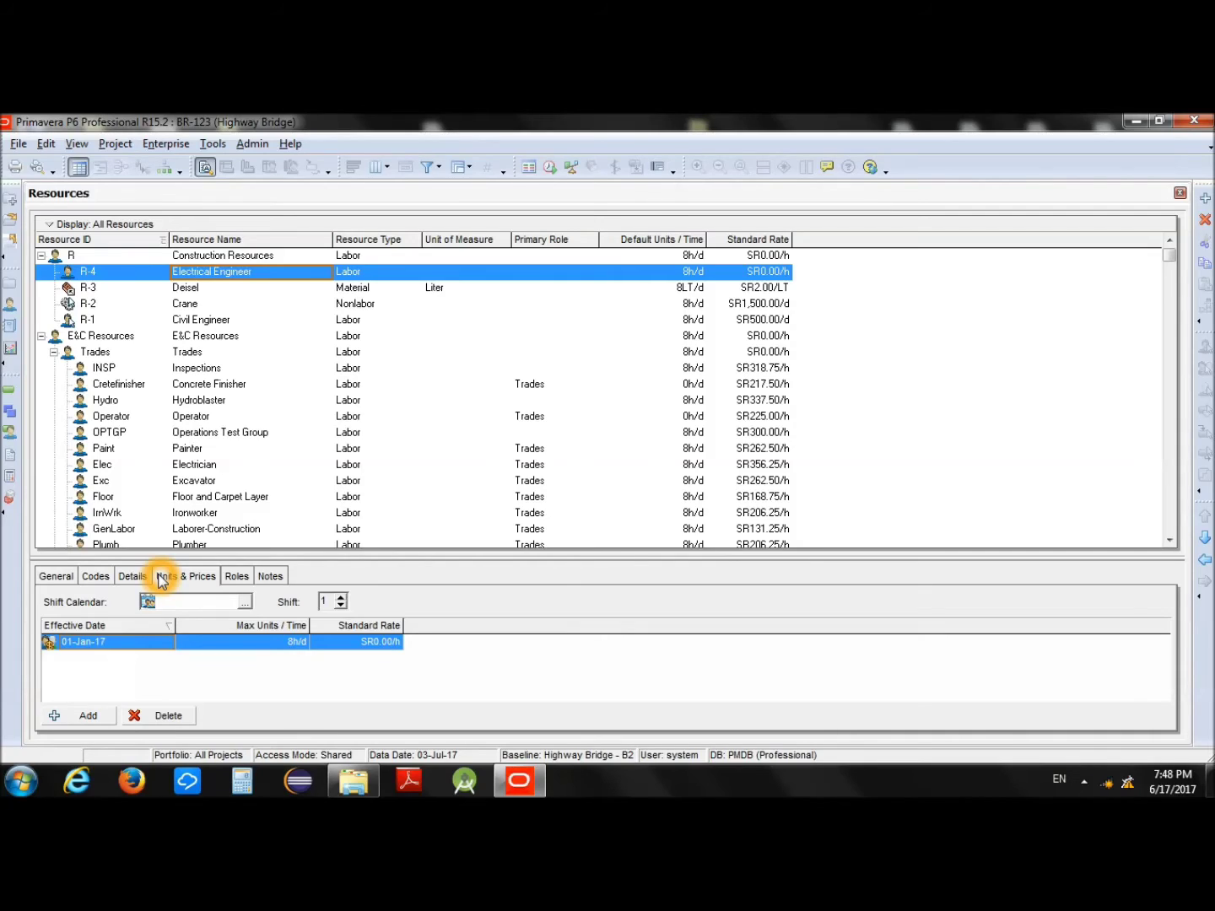
pyautogui.click(59, 580)
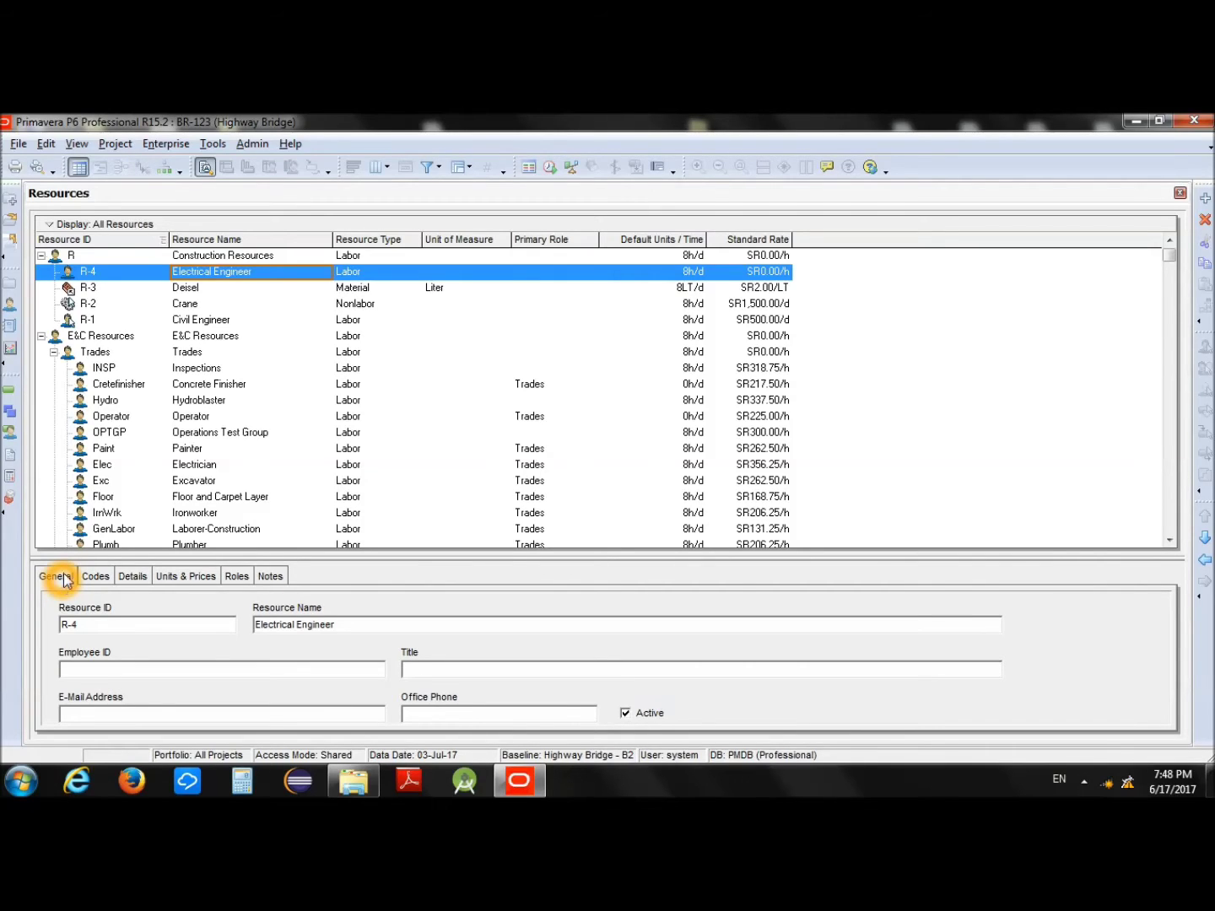
pyautogui.moveTo(81, 560); pyautogui.dragTo(86, 529)
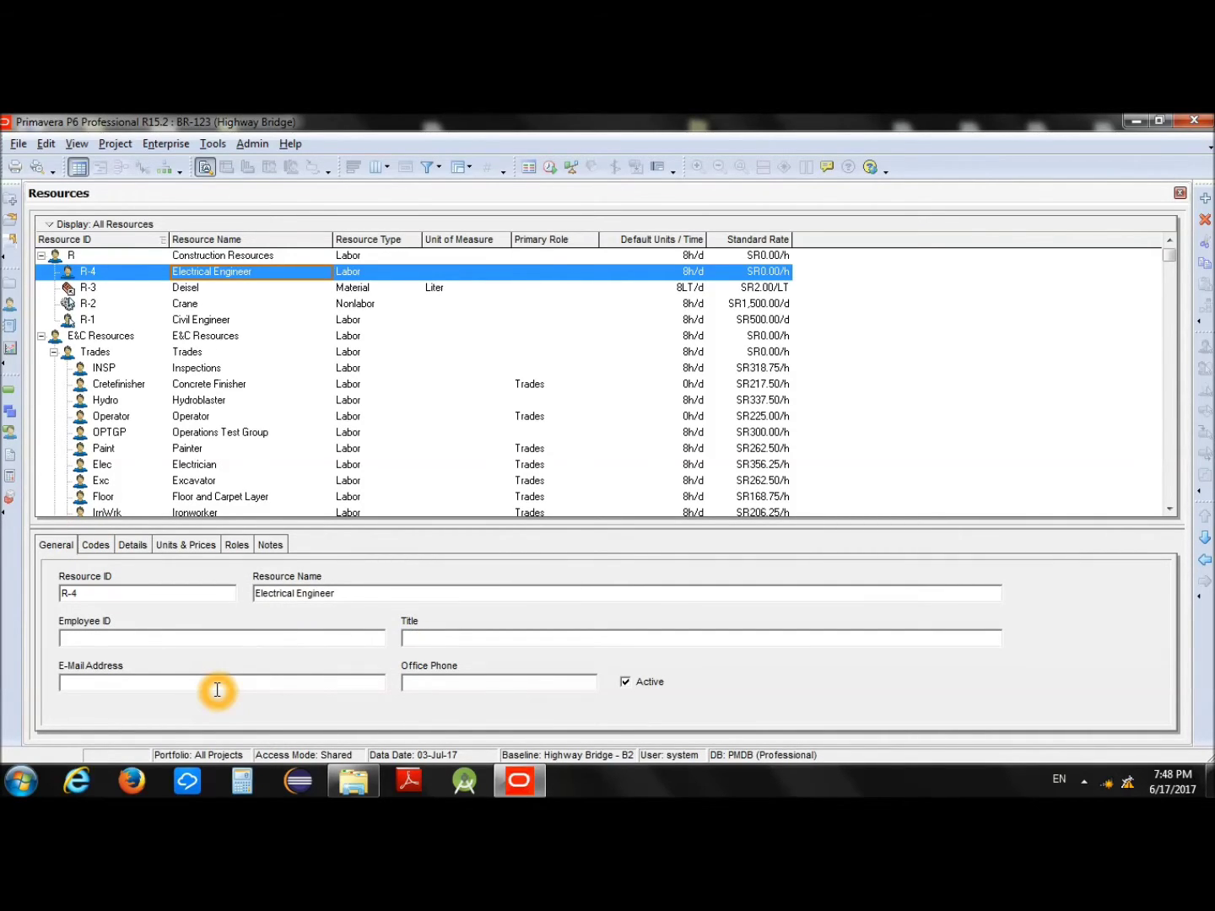
# - Set the Electrical Engineer's resource type to Labor and assign it the Site Calendar from the global calendars
pyautogui.click(133, 545)
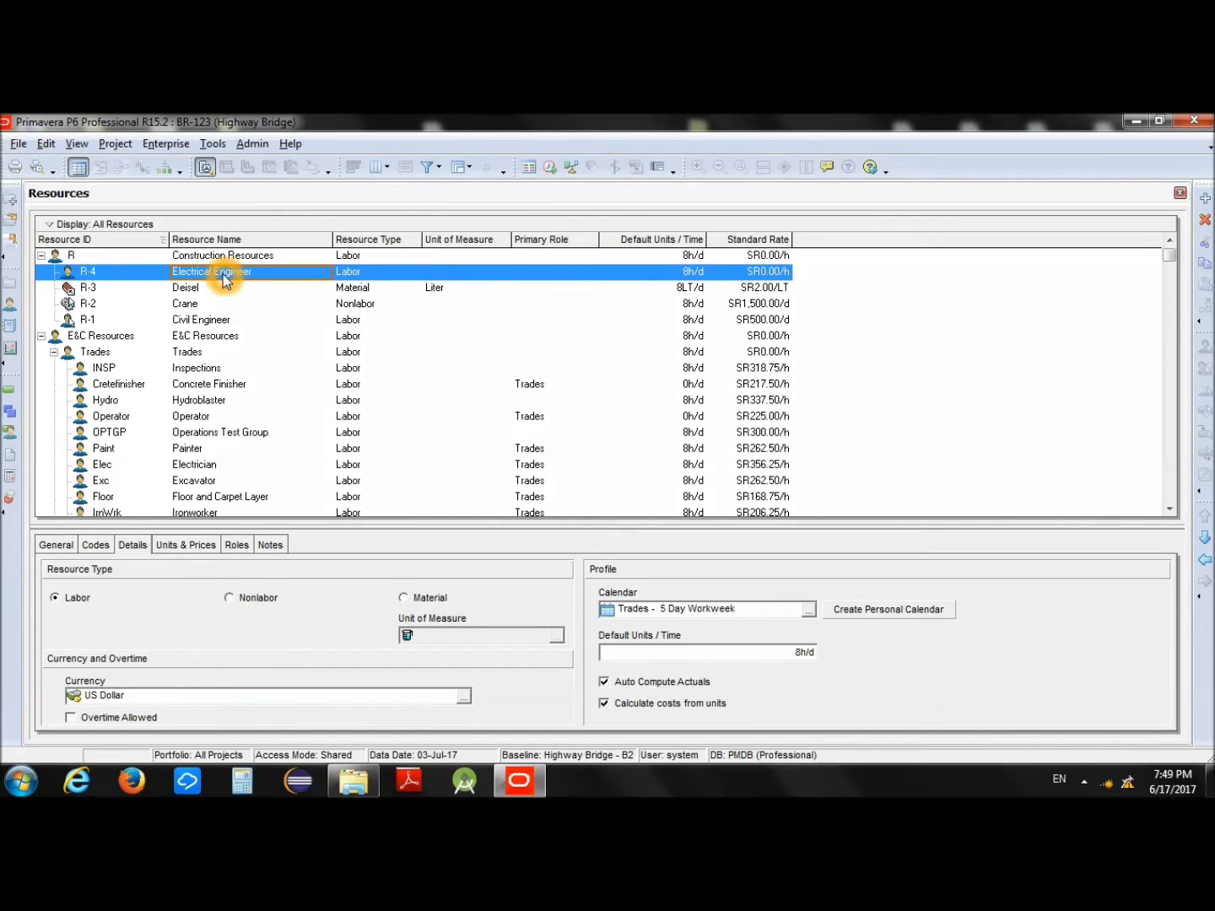
pyautogui.click(76, 602)
pyautogui.click(82, 609)
pyautogui.click(809, 610)
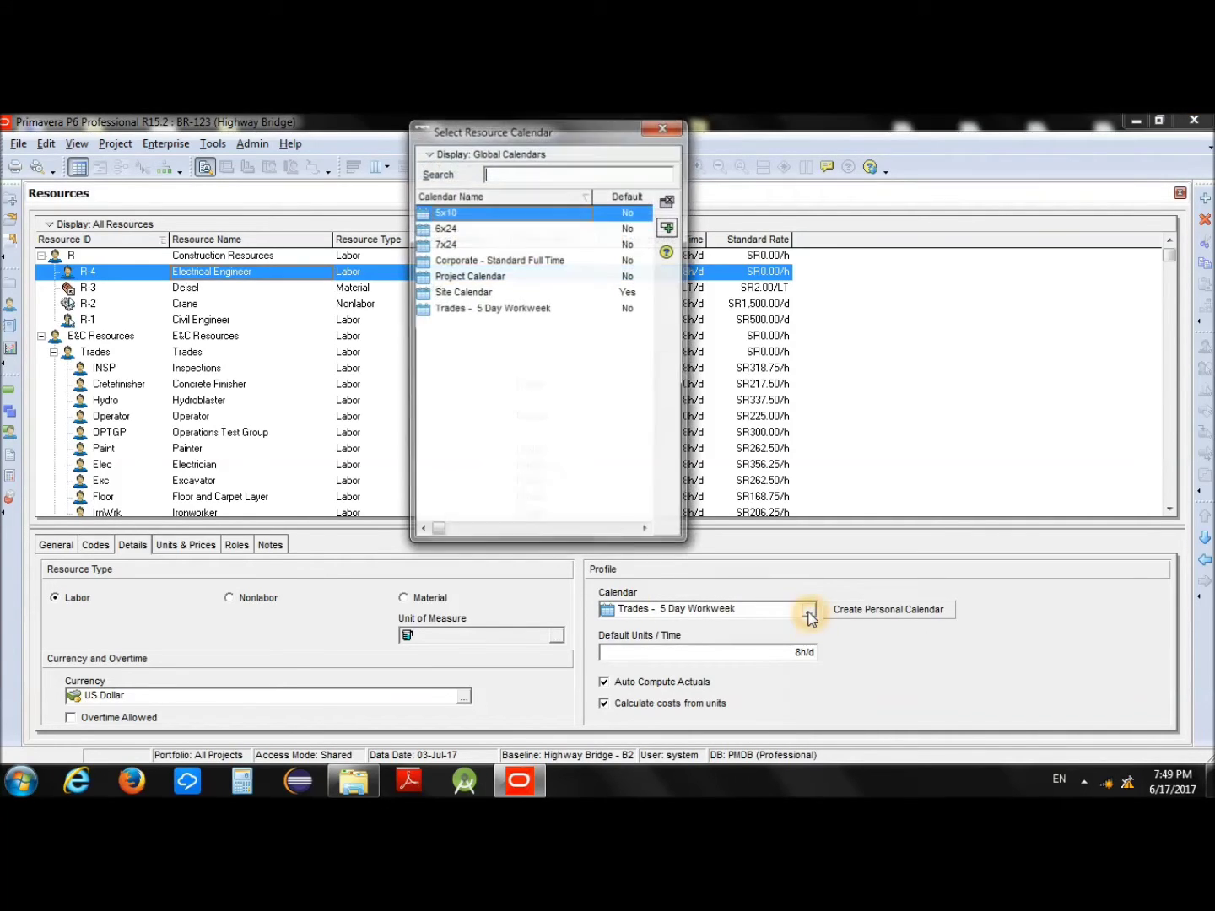
pyautogui.click(466, 377)
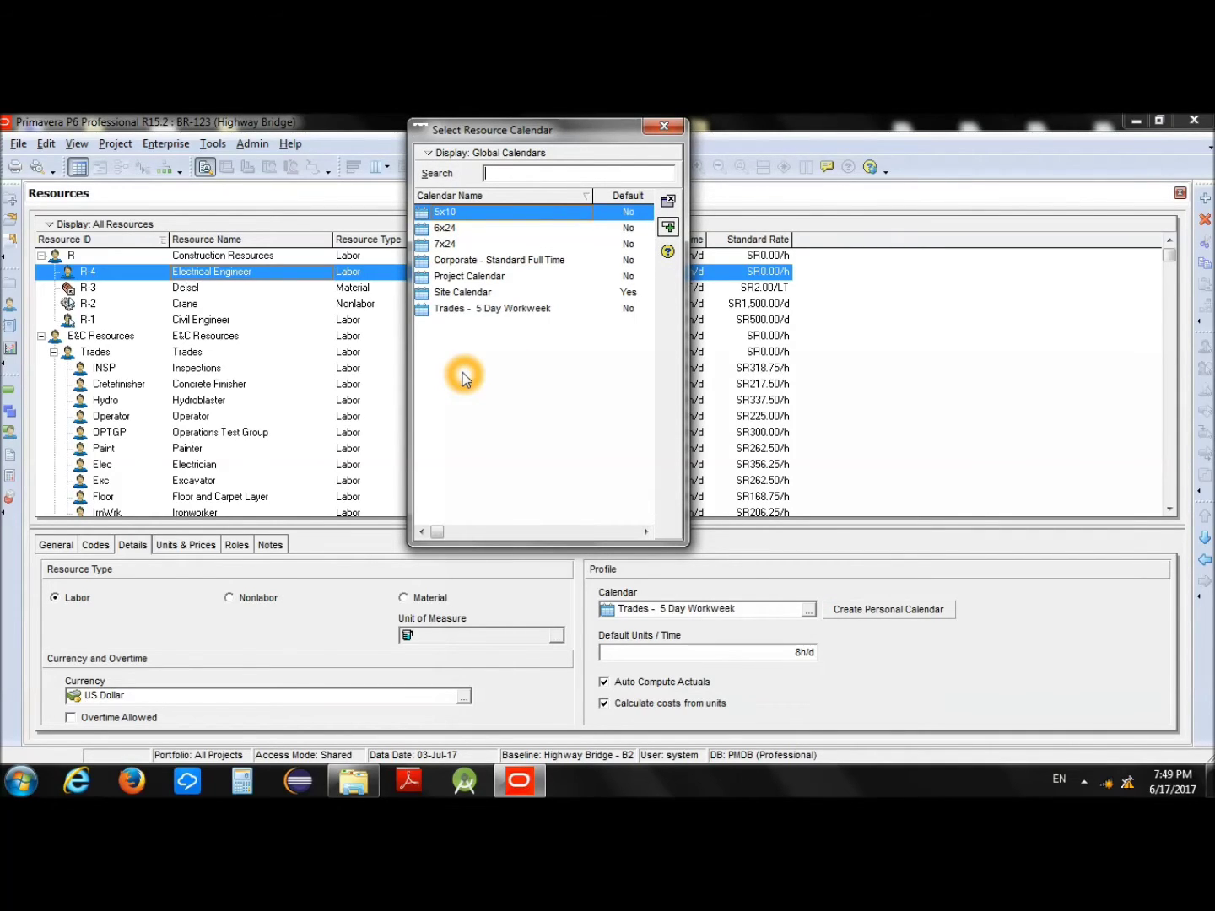
pyautogui.click(503, 295)
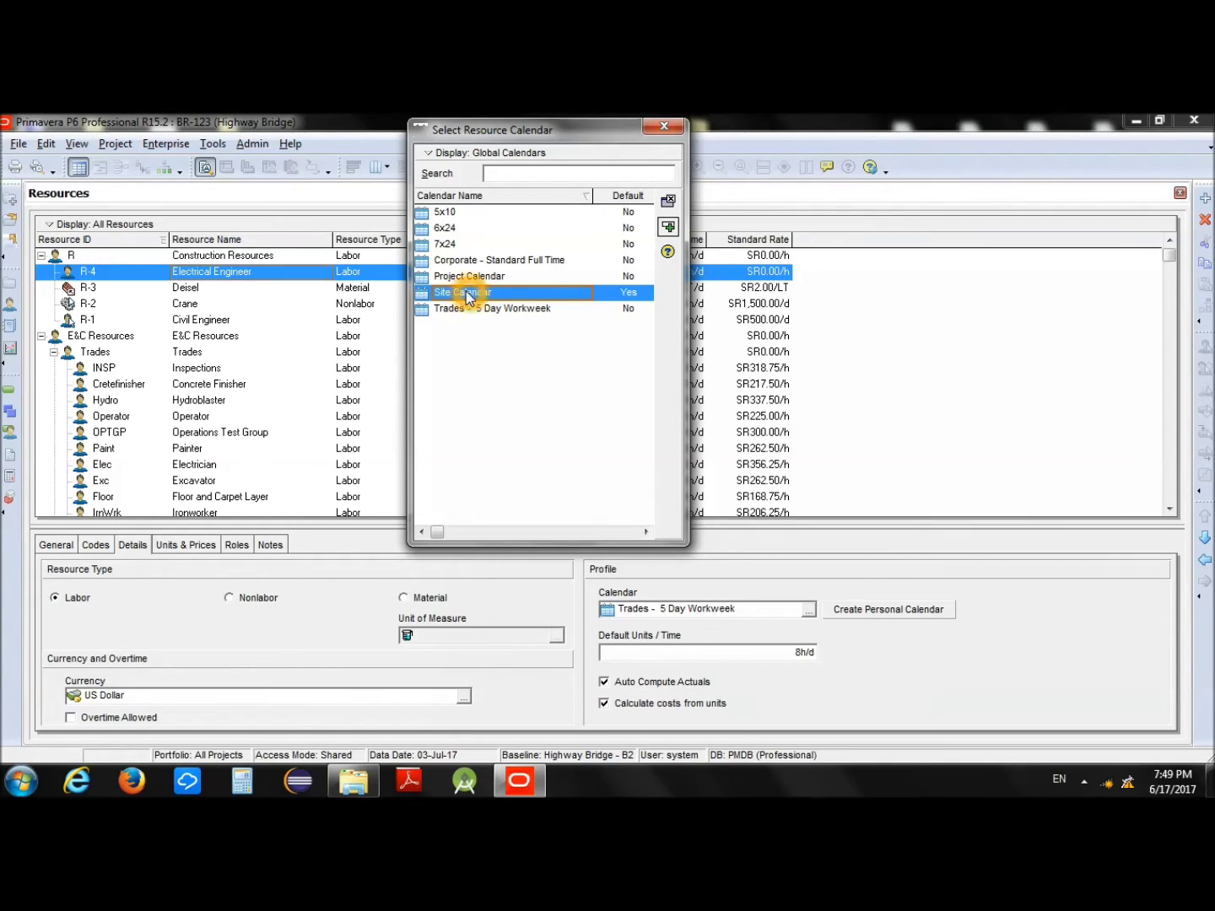
pyautogui.click(517, 301)
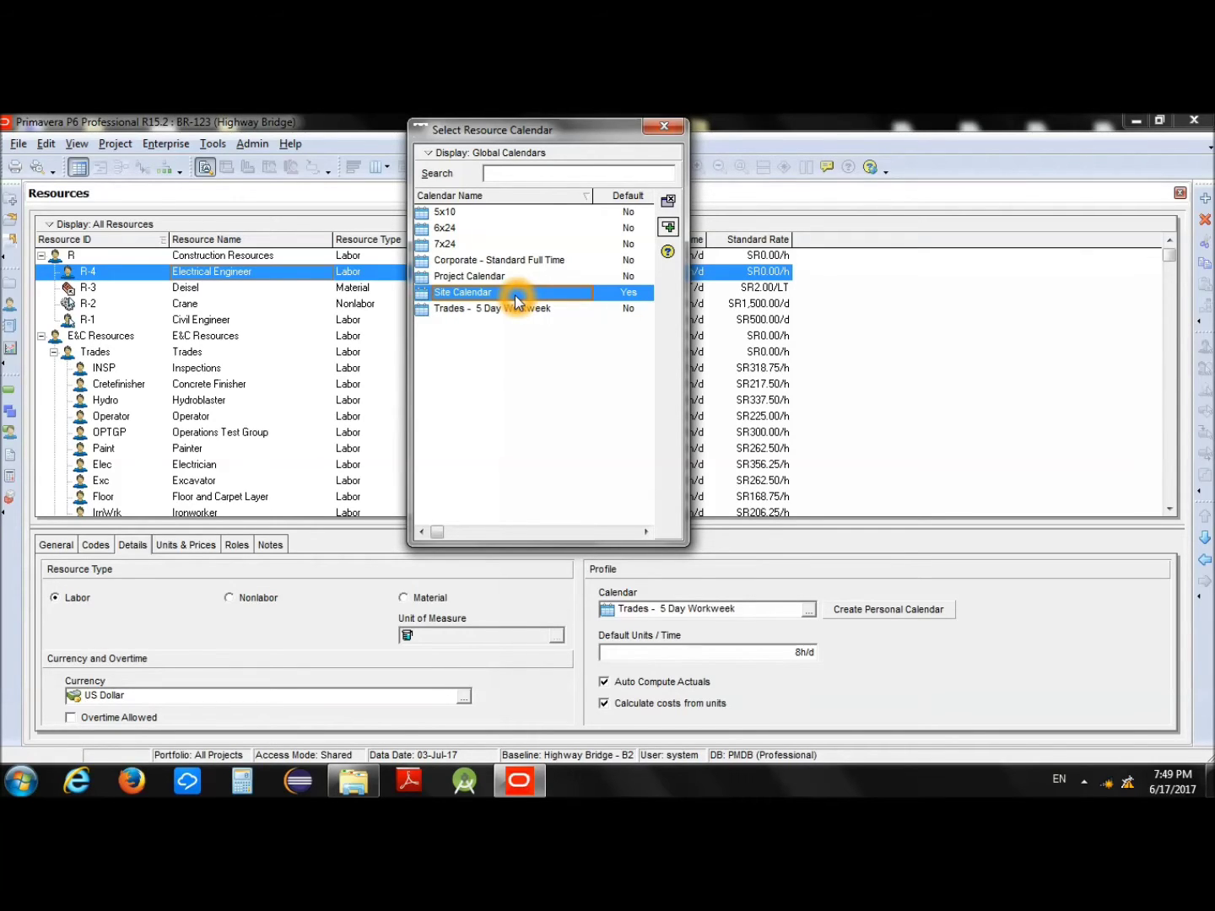
pyautogui.click(668, 227)
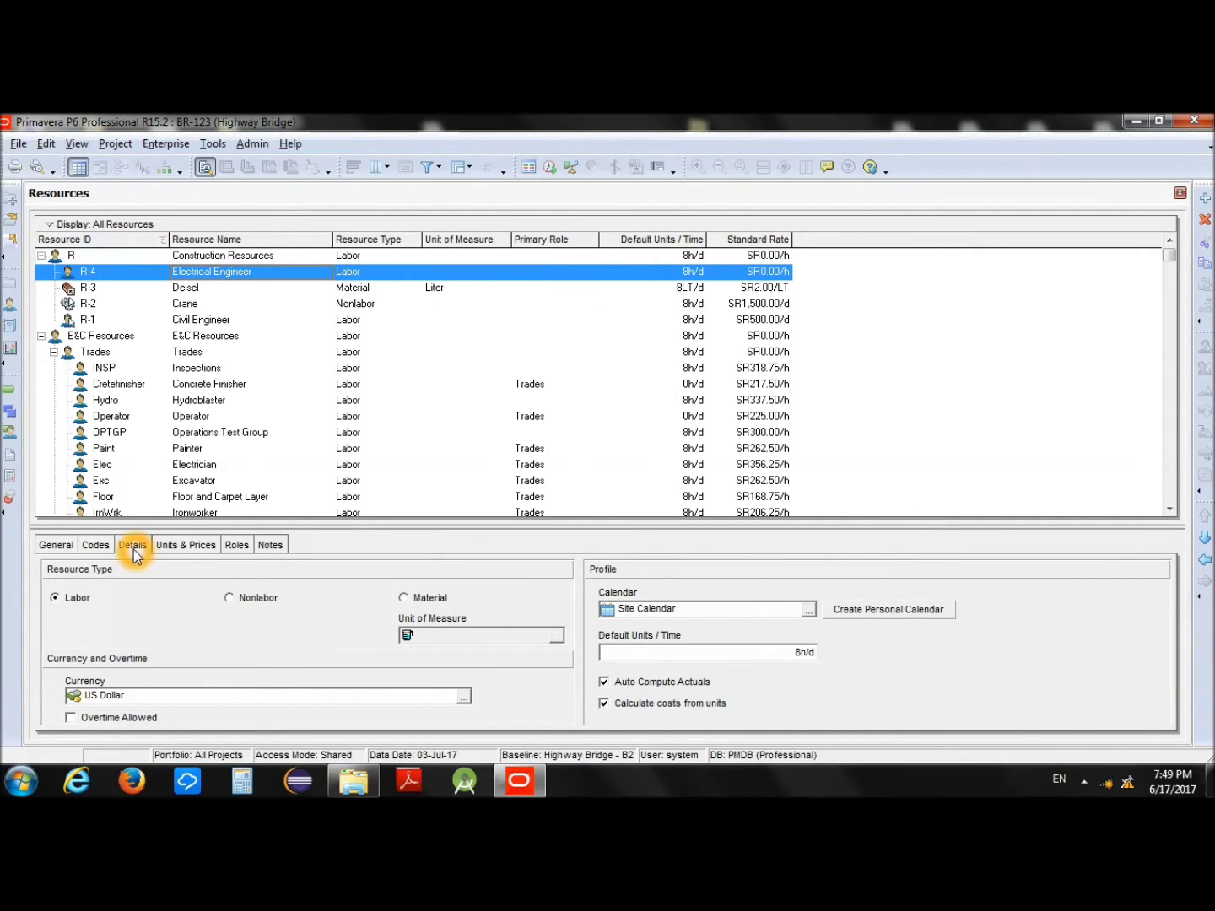
# - Set the Electrical Engineer's standard rate to 100/d for the 01-Jan-17 effective date
pyautogui.click(199, 550)
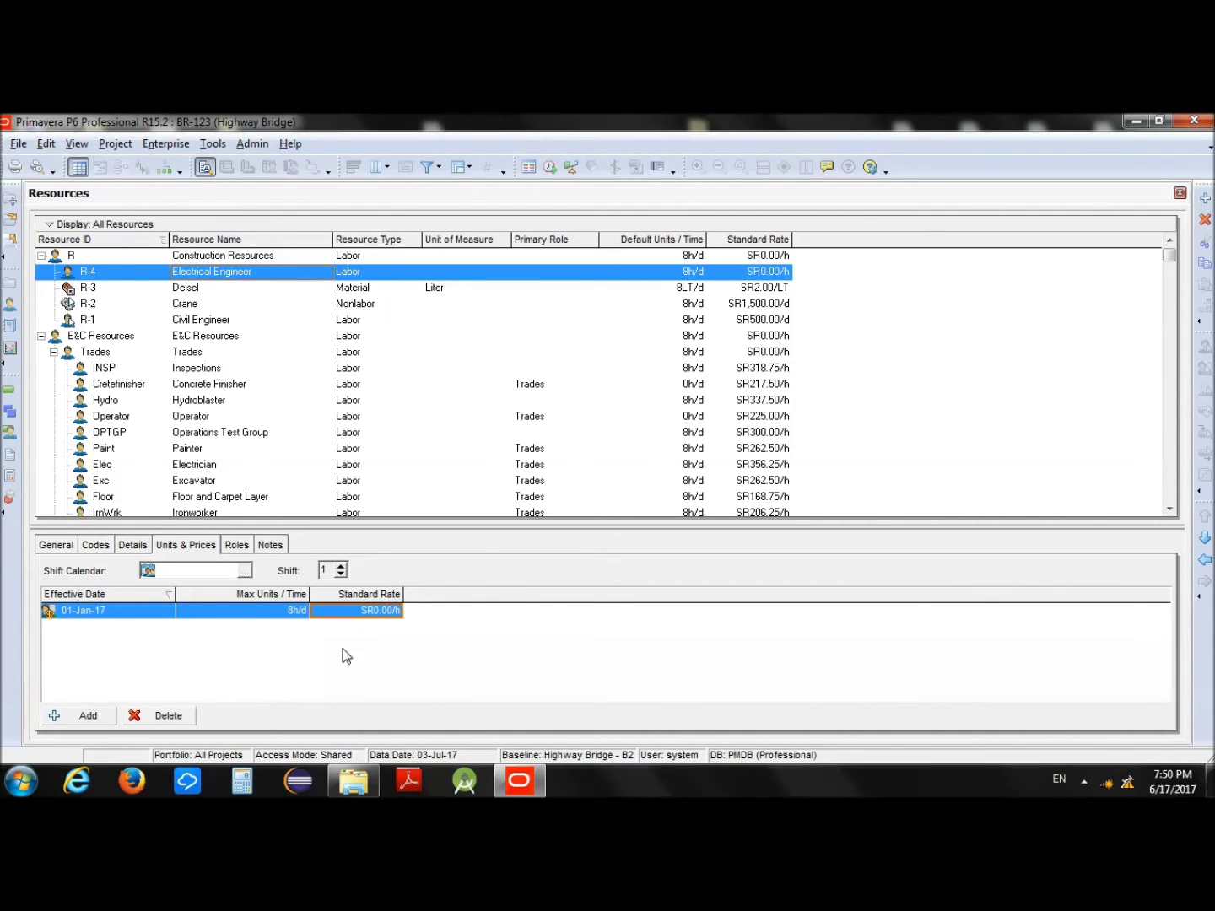
pyautogui.click(380, 616)
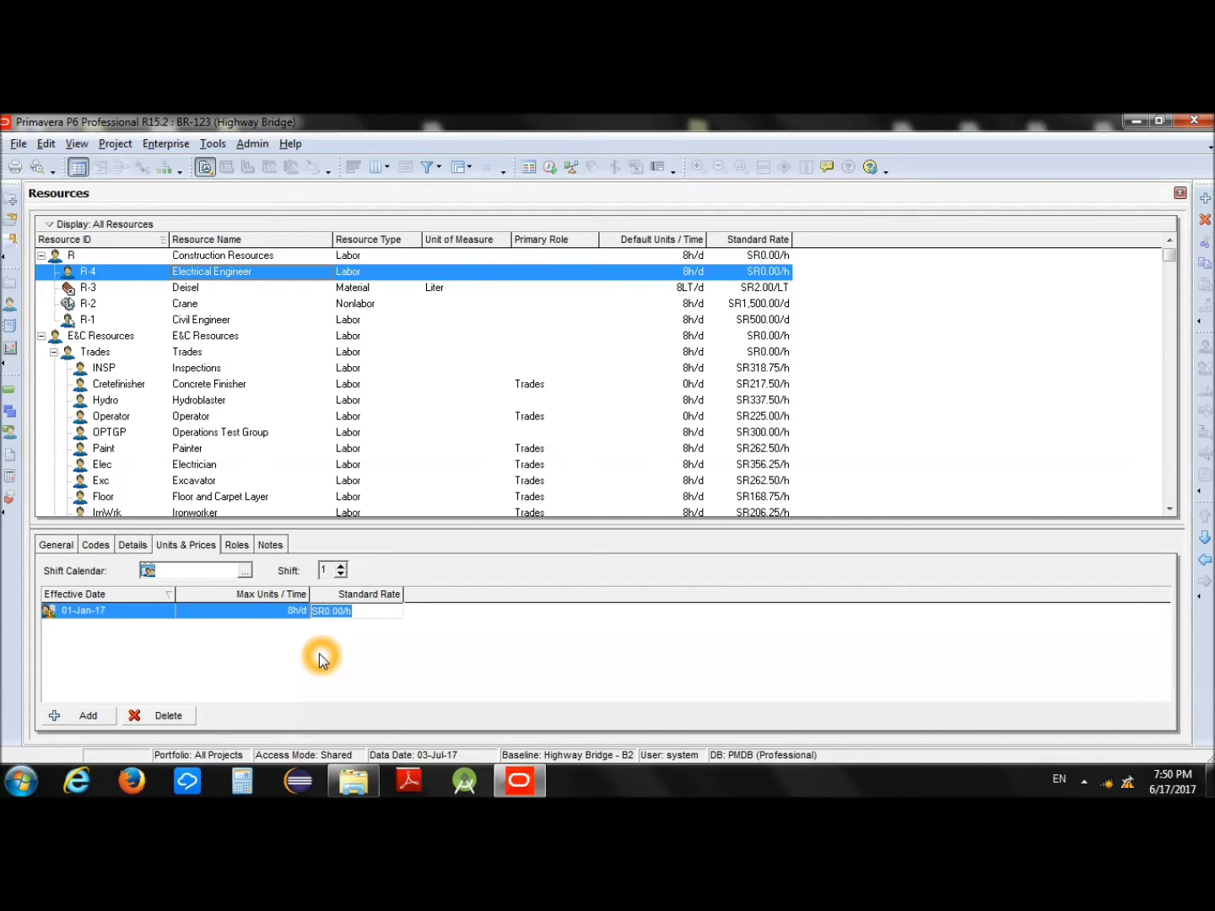
pyautogui.write('100')
pyautogui.write('/d')
pyautogui.press('Return')
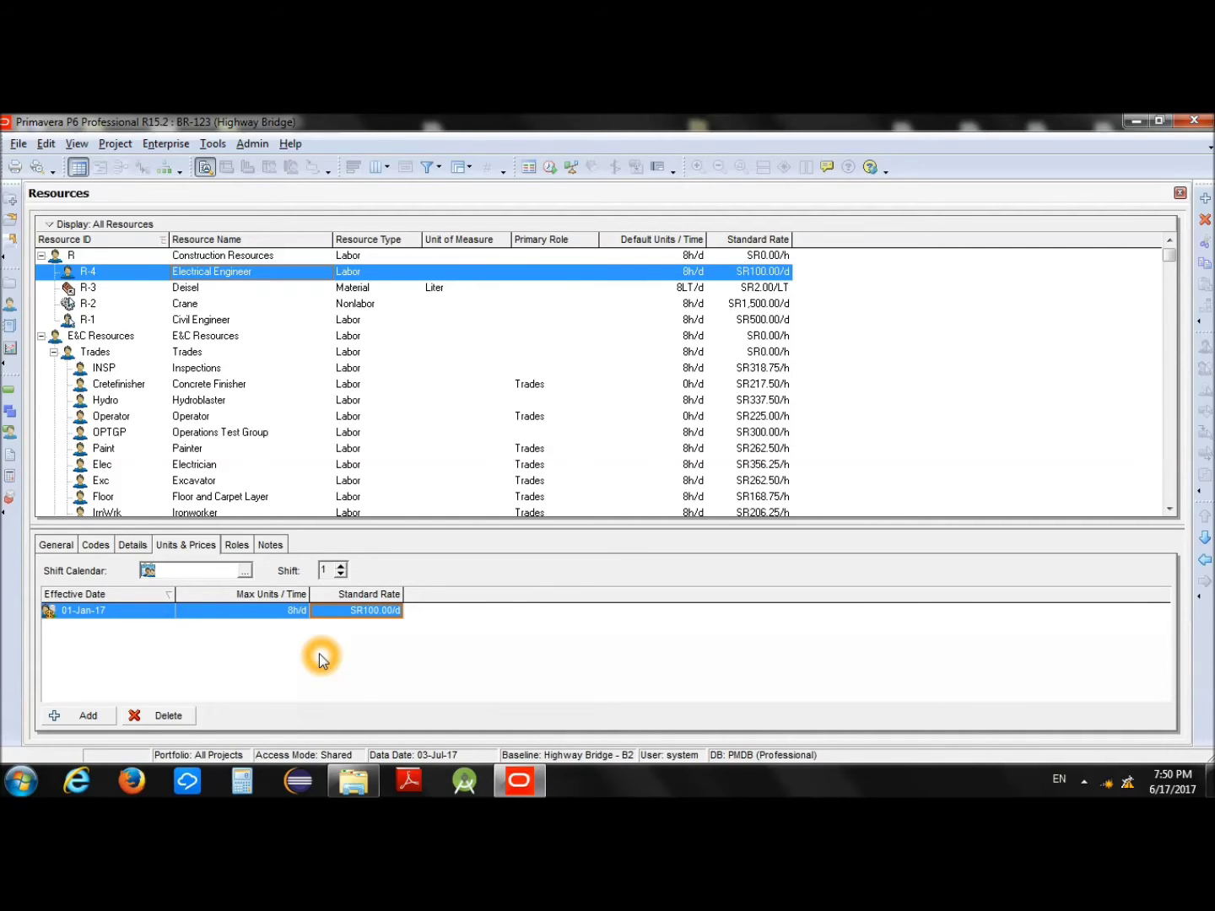
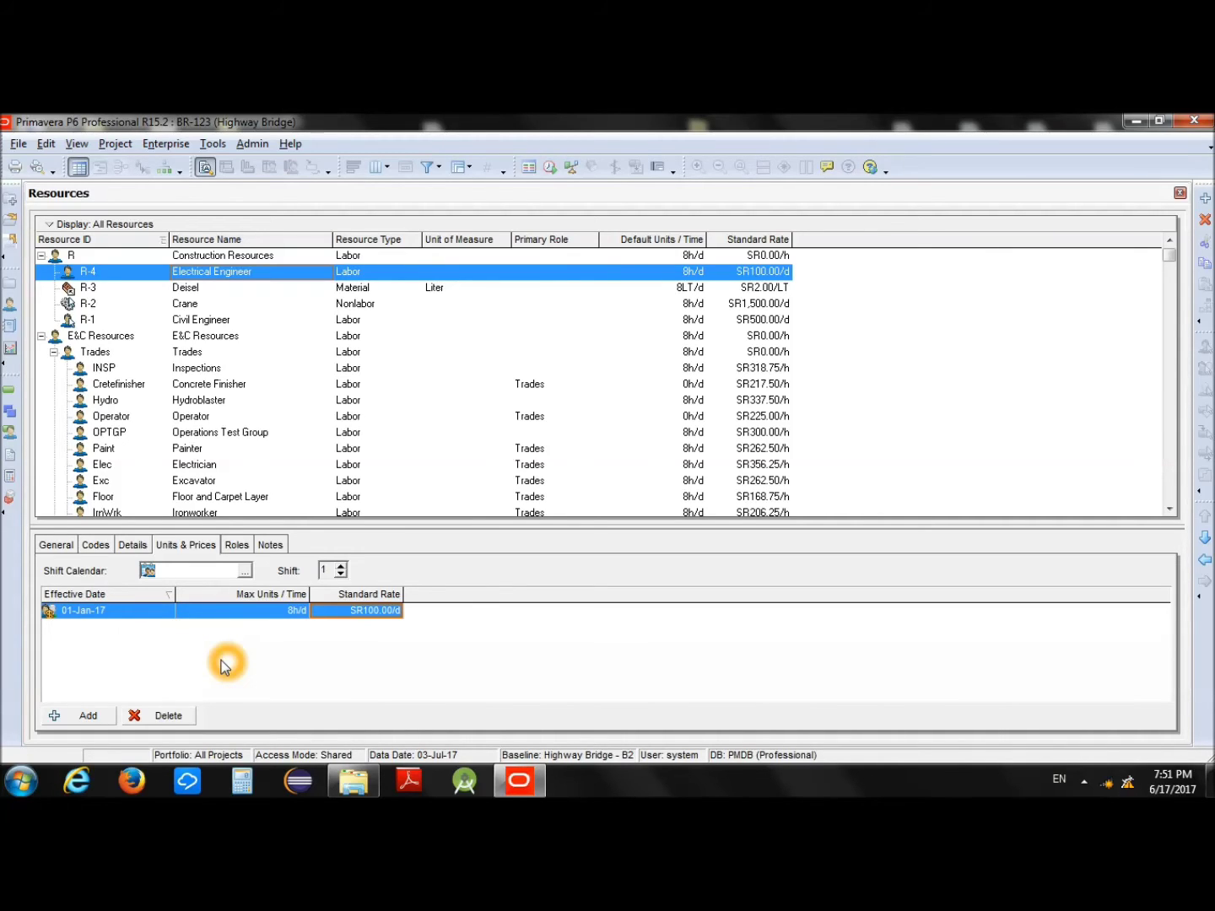
# - Add a new resource named Excavator under Construction Resources and finish the resource wizard
pyautogui.click(248, 257)
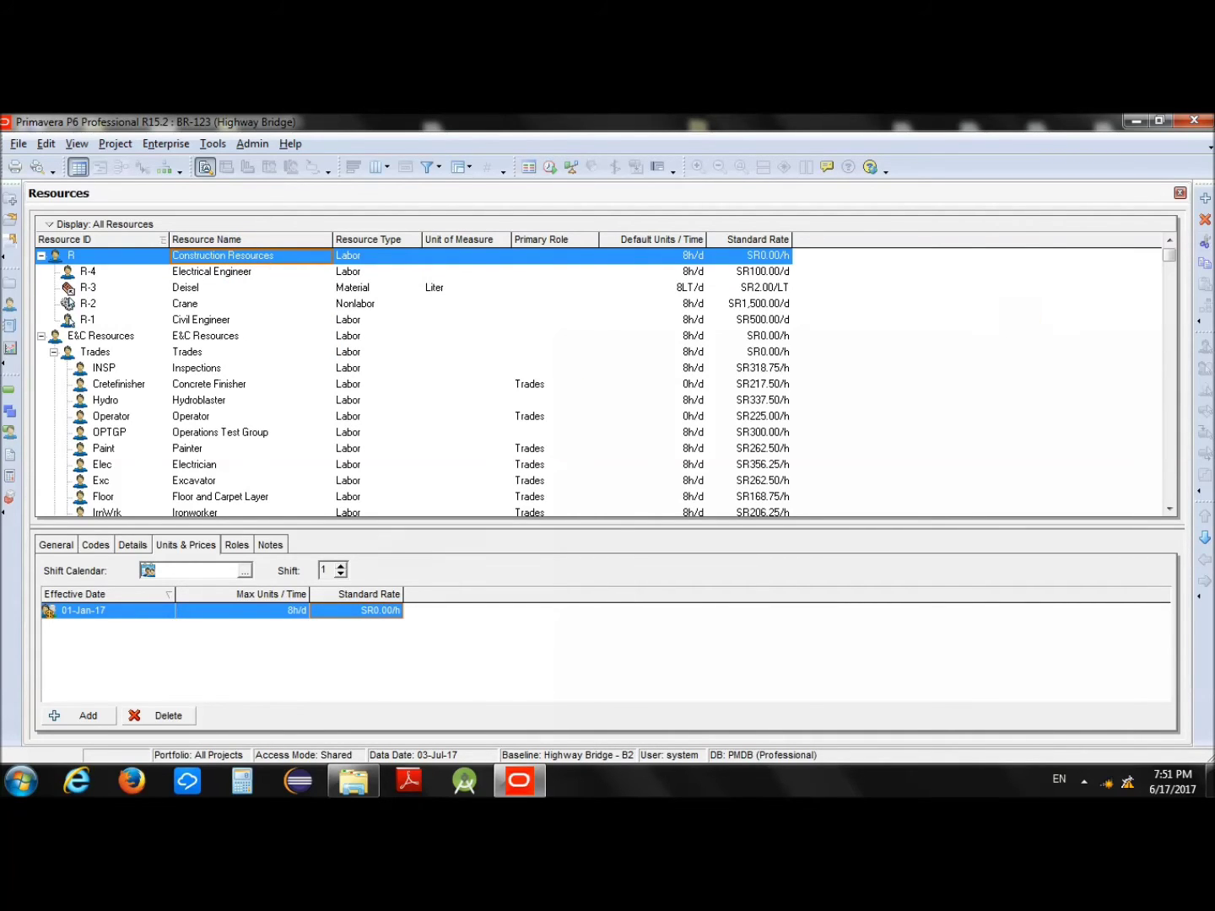
pyautogui.click(1204, 200)
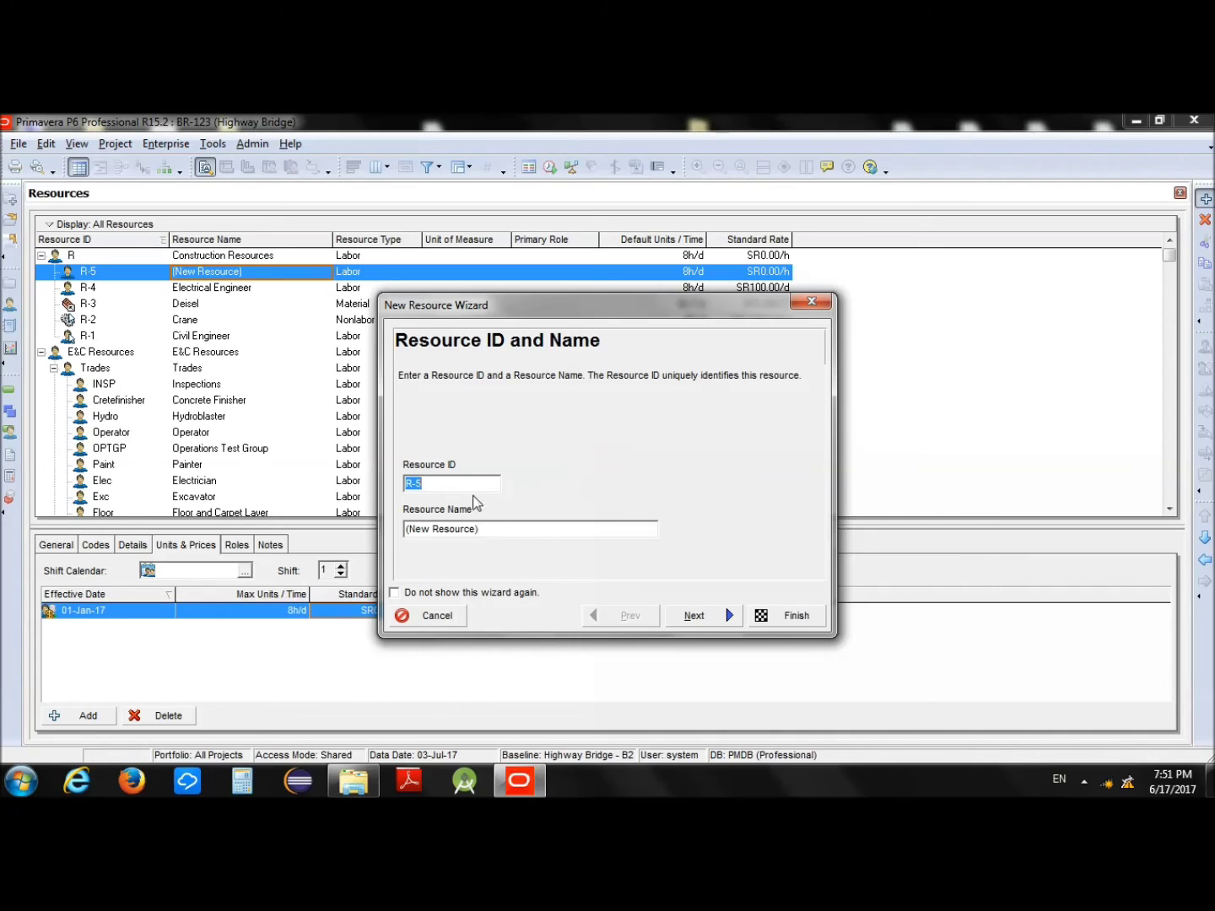
pyautogui.doubleClick(499, 527)
pyautogui.press('BackSpace')
pyautogui.press('BackSpace')
pyautogui.press('BackSpace')
pyautogui.press('BackSpace')
pyautogui.press('BackSpace')
pyautogui.press('BackSpace')
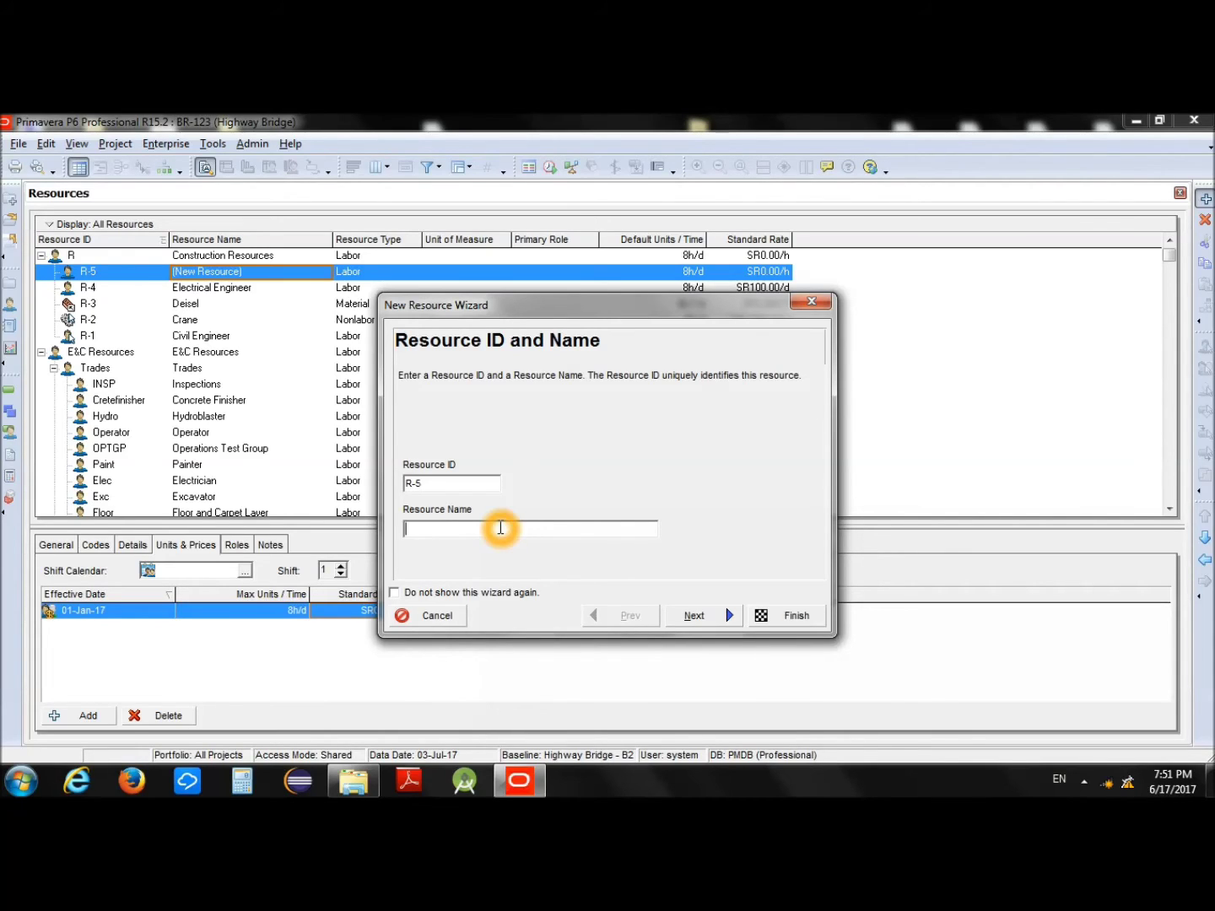
pyautogui.write('Excavator')
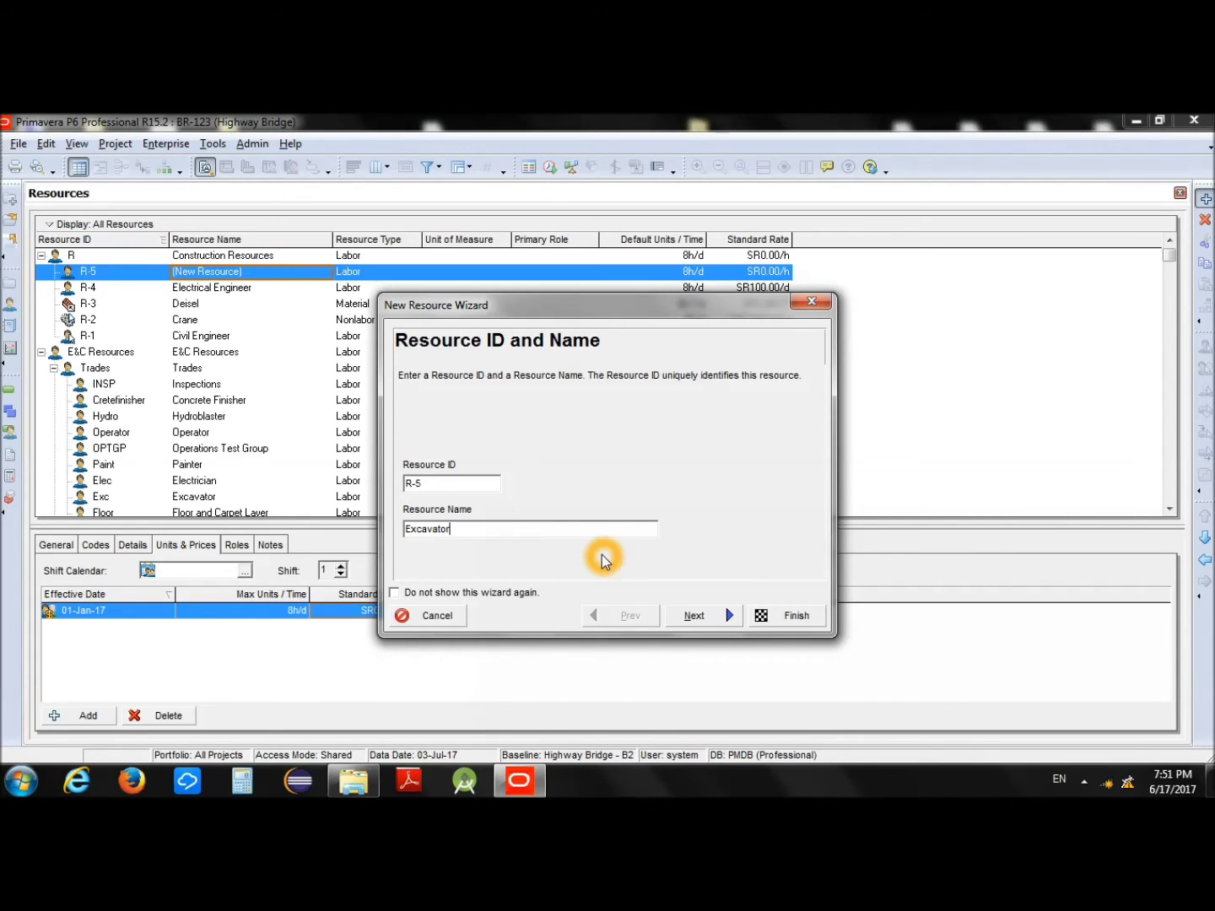
pyautogui.click(797, 614)
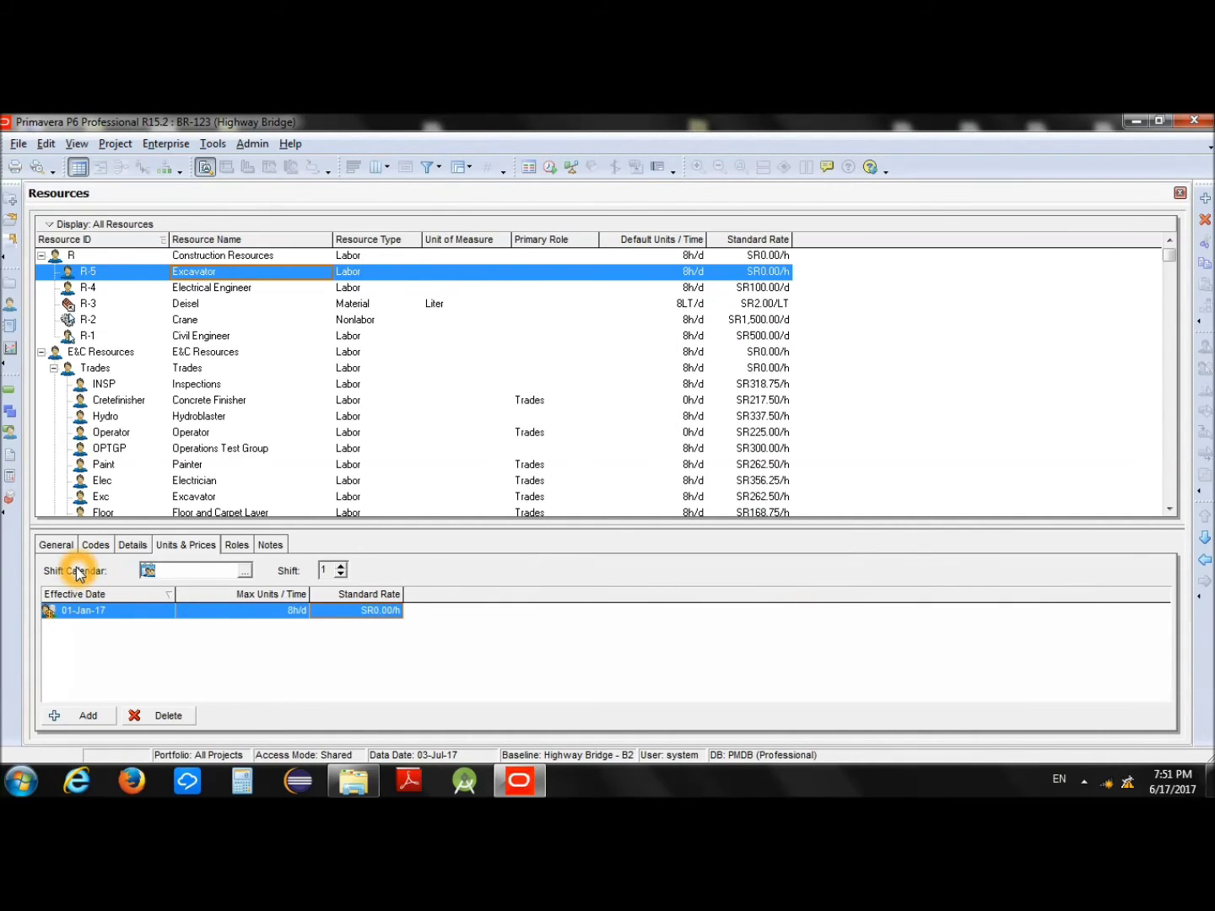
# - Set the new Excavator's resource type to Nonlabor and assign it the Site Calendar
pyautogui.click(132, 546)
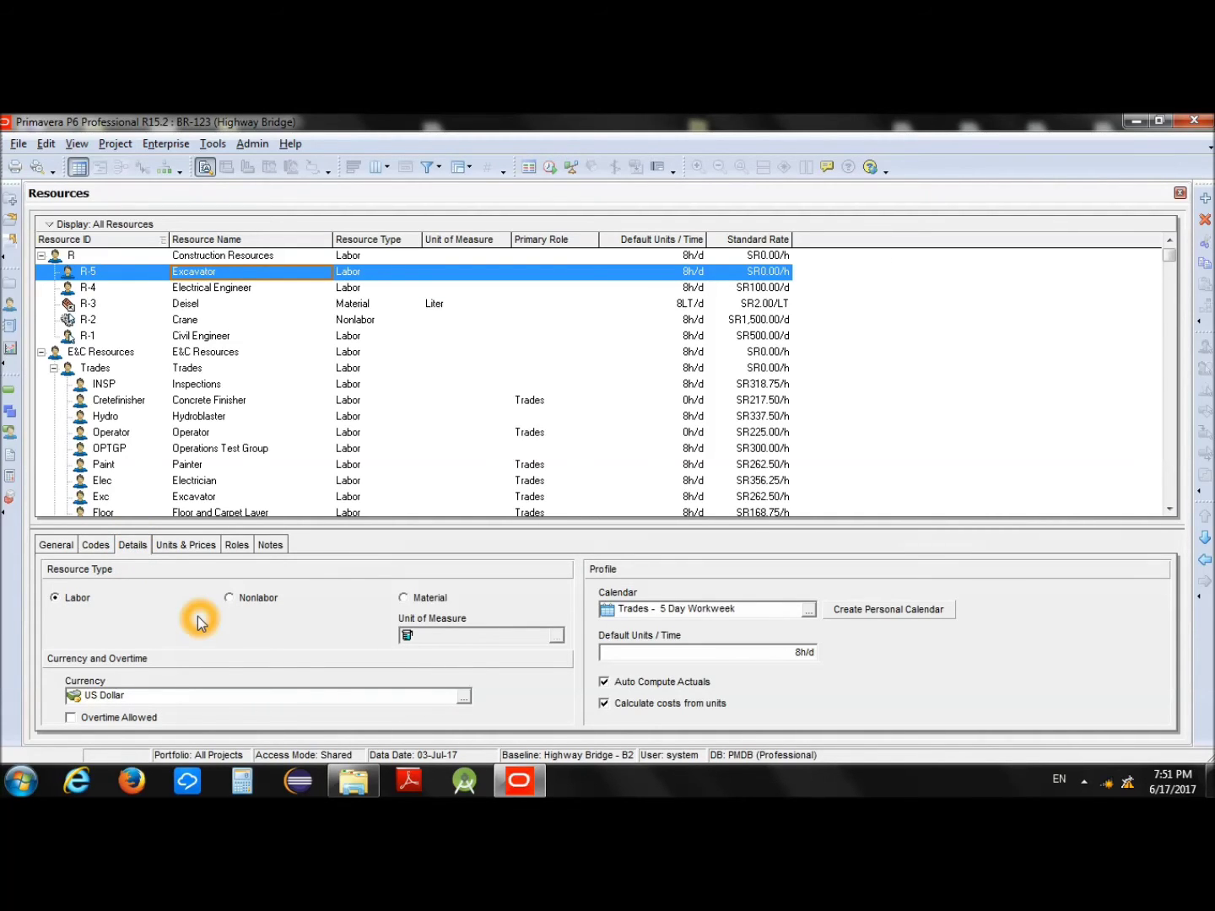
pyautogui.click(231, 601)
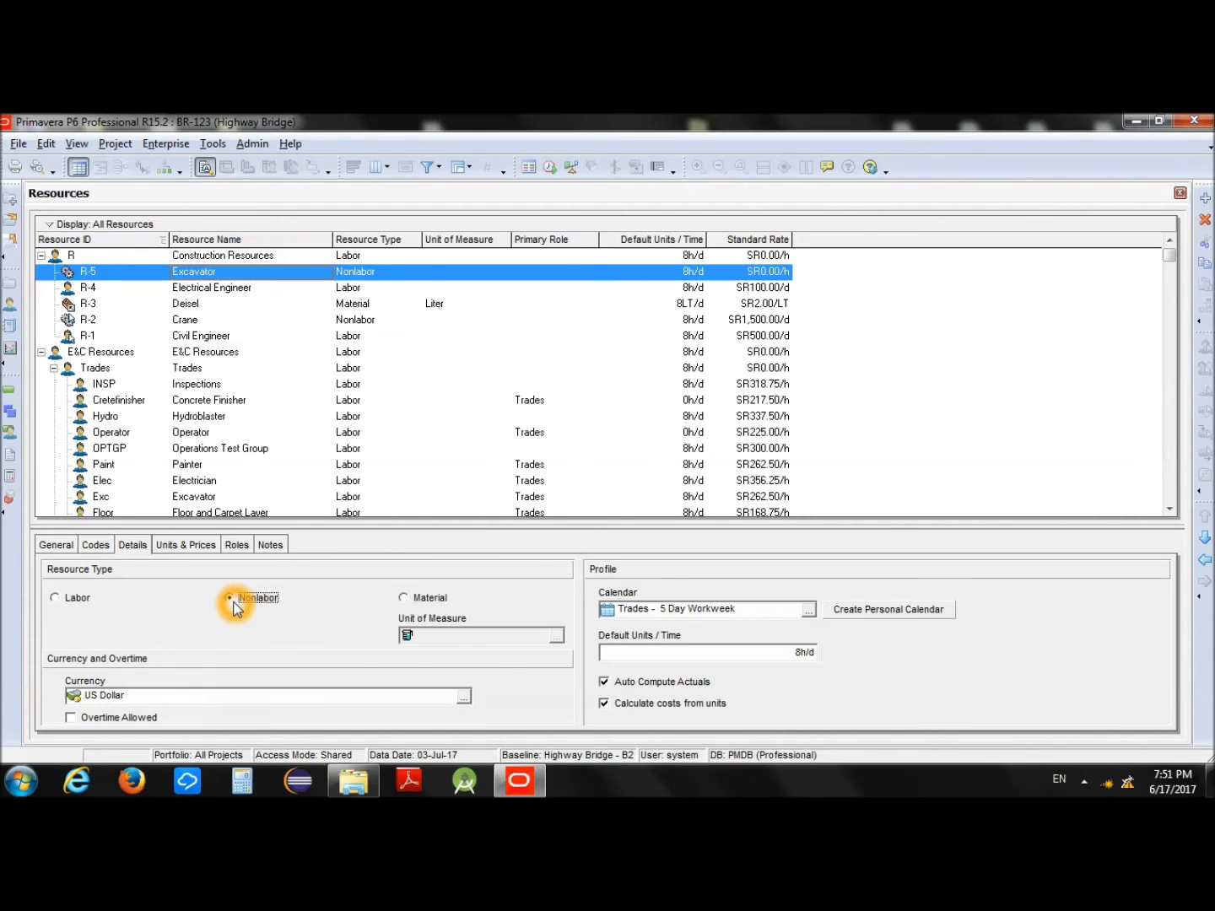
pyautogui.click(808, 610)
pyautogui.doubleClick(490, 292)
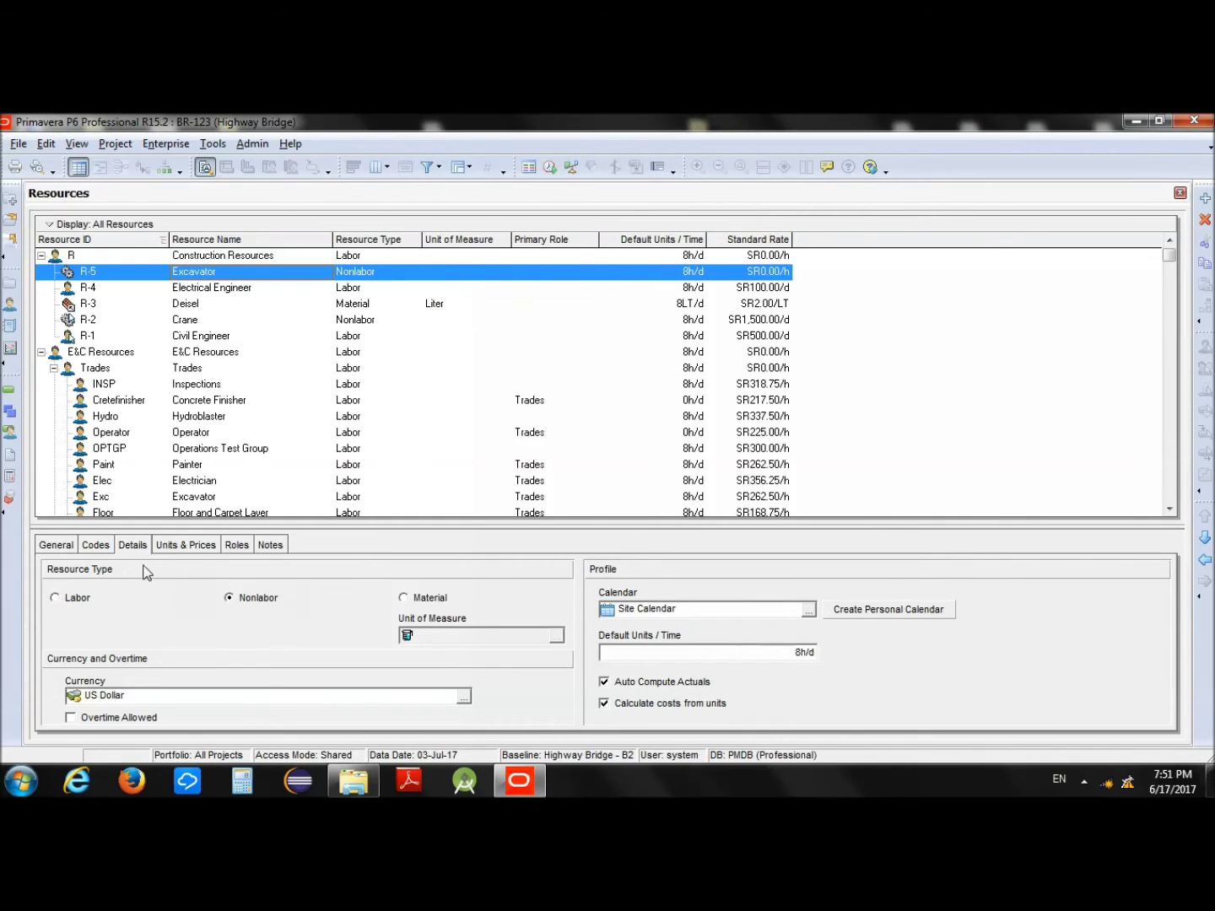
# - Set the Excavator's standard rate to 500/d for the 01-Jan-17 effective date
pyautogui.click(200, 548)
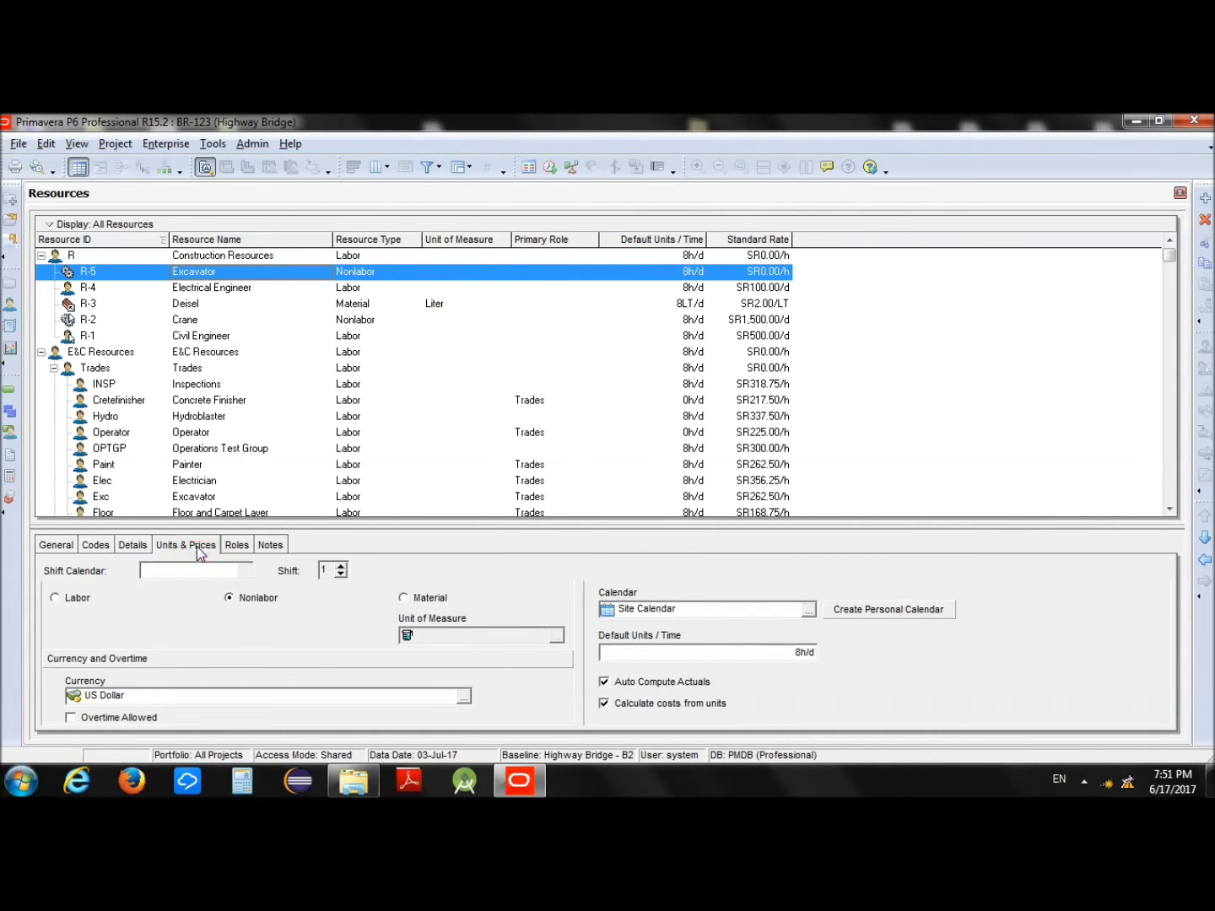
pyautogui.click(377, 613)
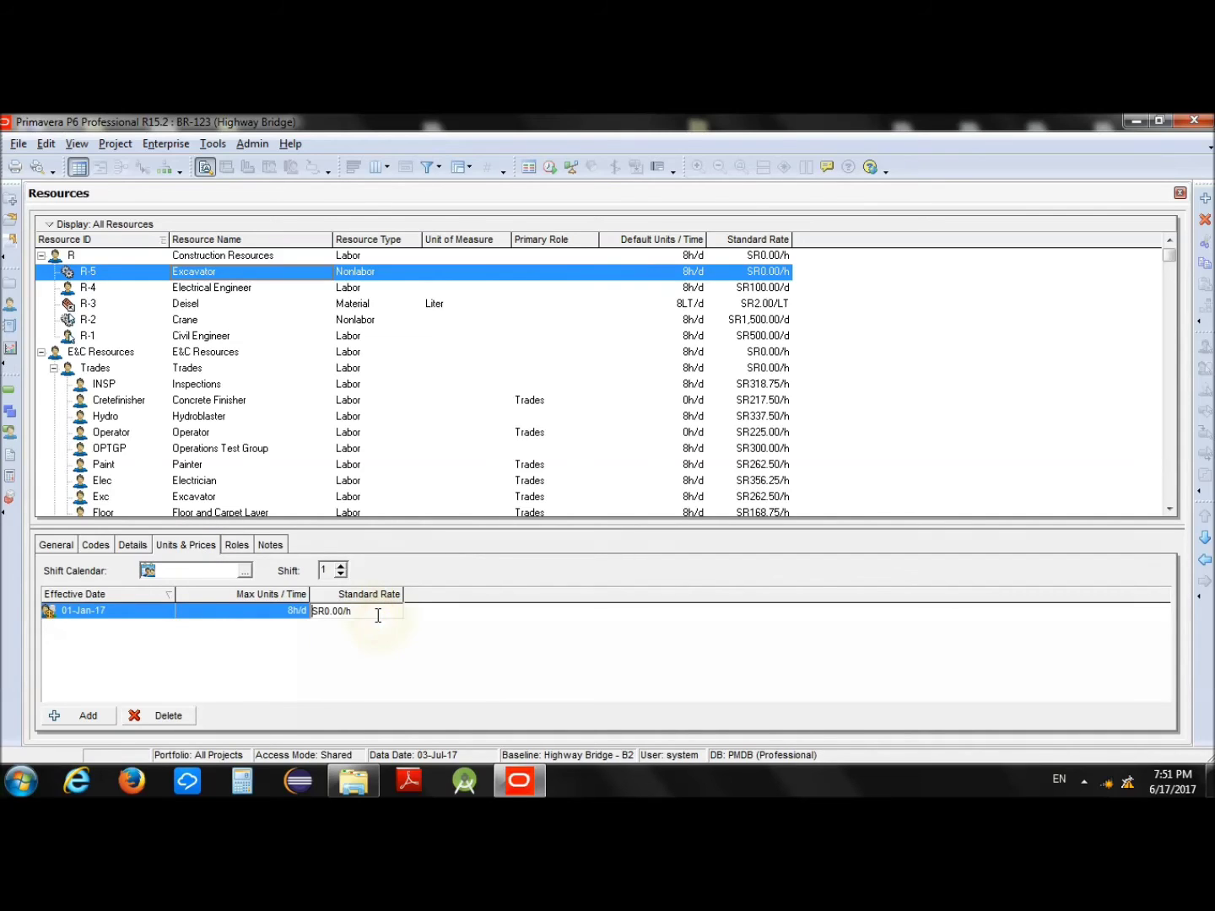
pyautogui.doubleClick(377, 614)
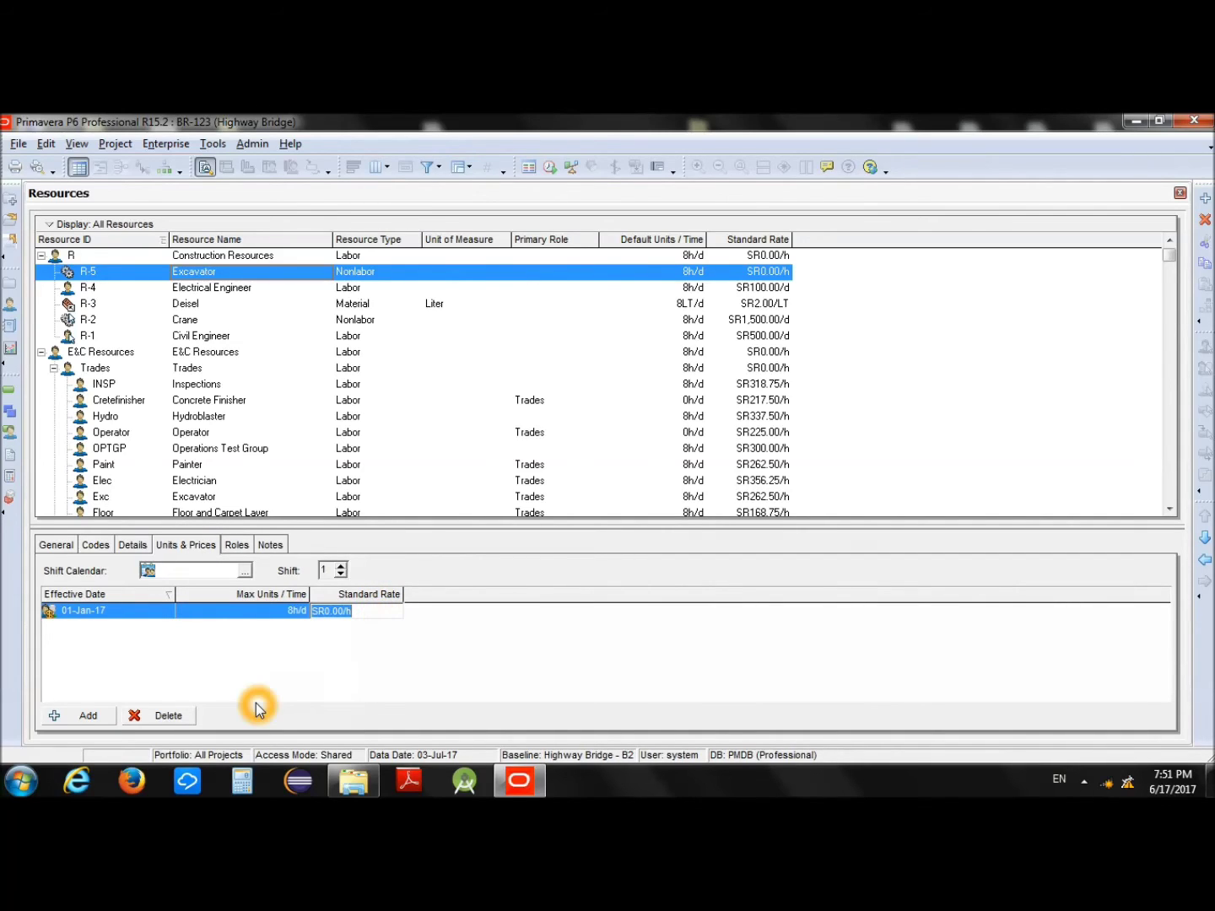
pyautogui.write('500/')
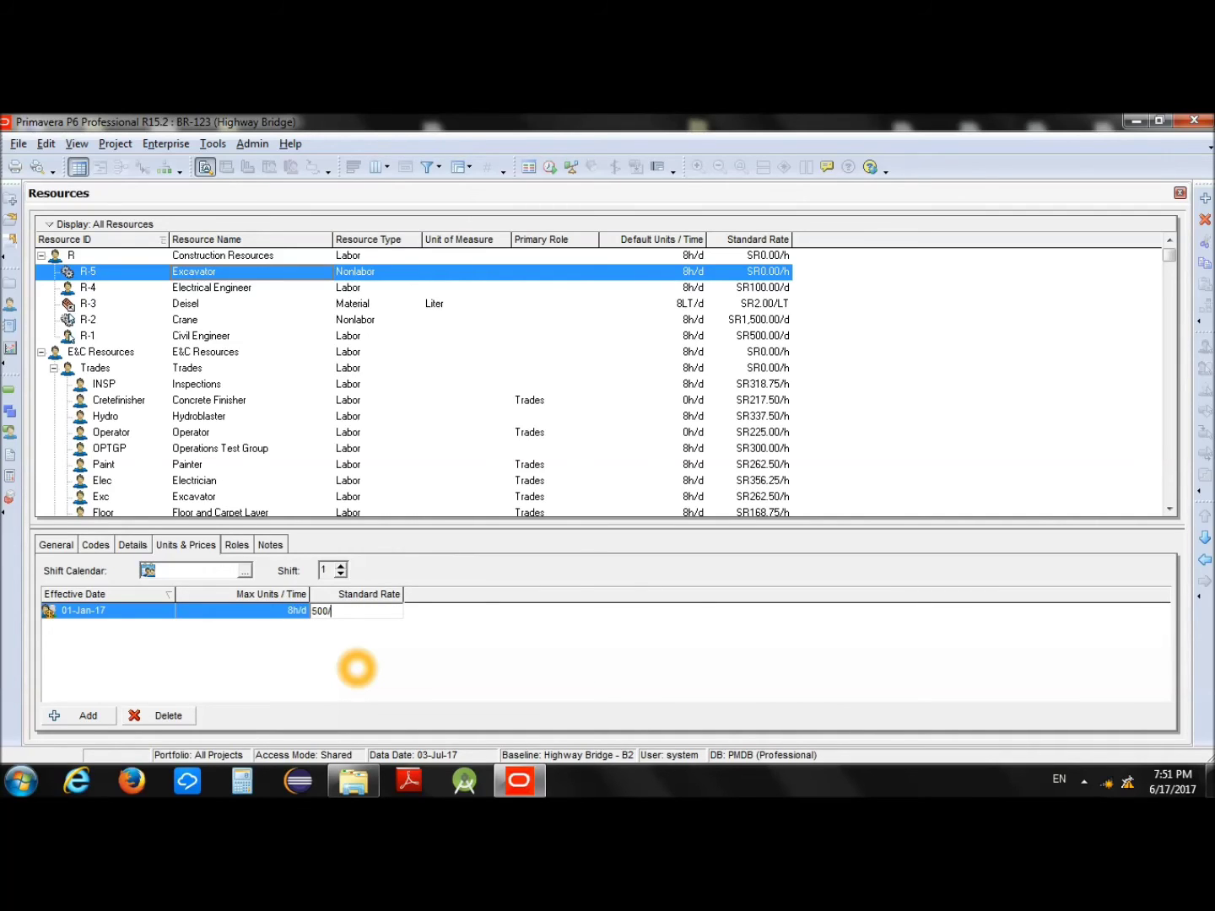
pyautogui.write('d')
pyautogui.press('BackSpace')
pyautogui.press('BackSpace')
pyautogui.press('BackSpace')
pyautogui.press('BackSpace')
pyautogui.press('BackSpace')
pyautogui.write('50/h')
pyautogui.press('BackSpace')
pyautogui.press('BackSpace')
pyautogui.press('BackSpace')
pyautogui.press('BackSpace')
pyautogui.write('500/d')
pyautogui.click(357, 669)
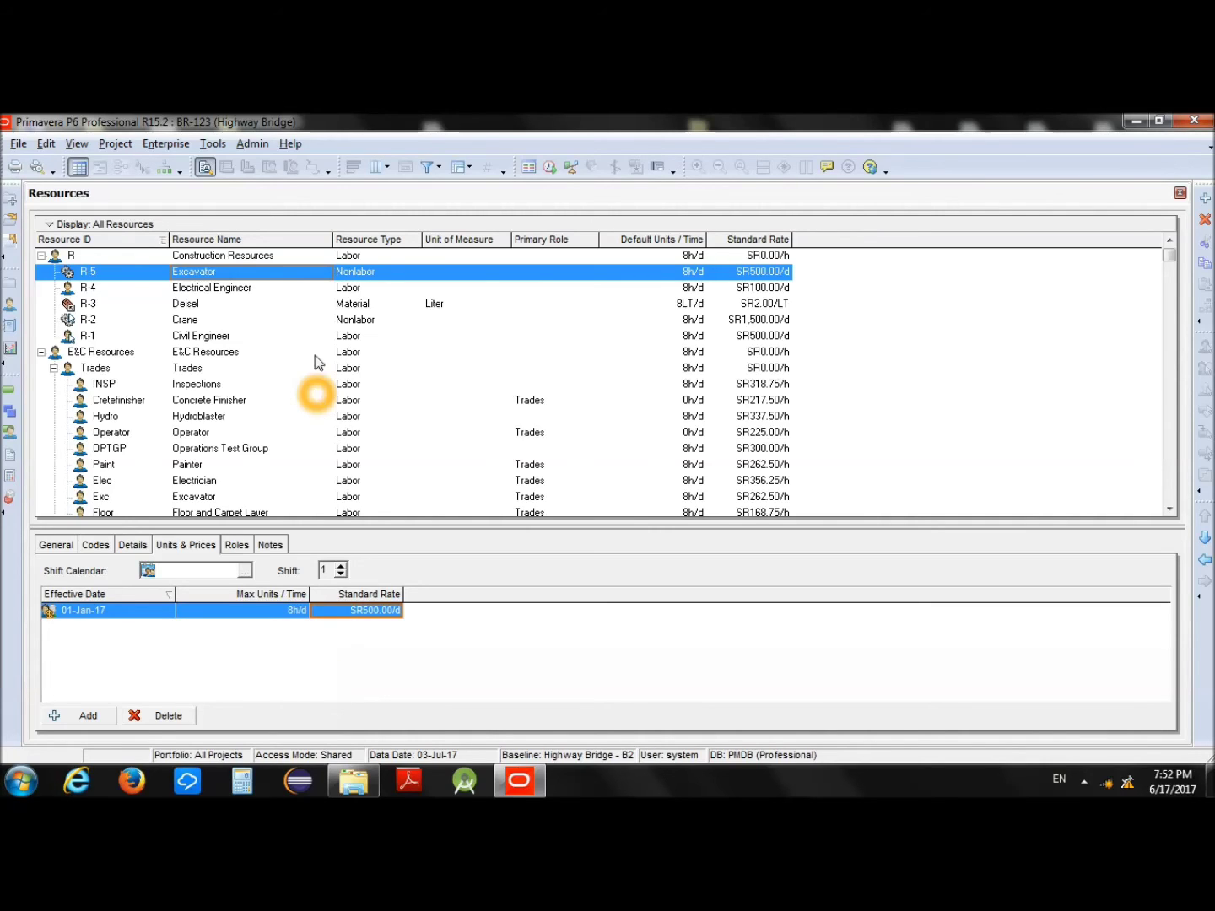
# - Add a new resource named Cement under Construction Resources and finish the resource wizard
pyautogui.click(285, 256)
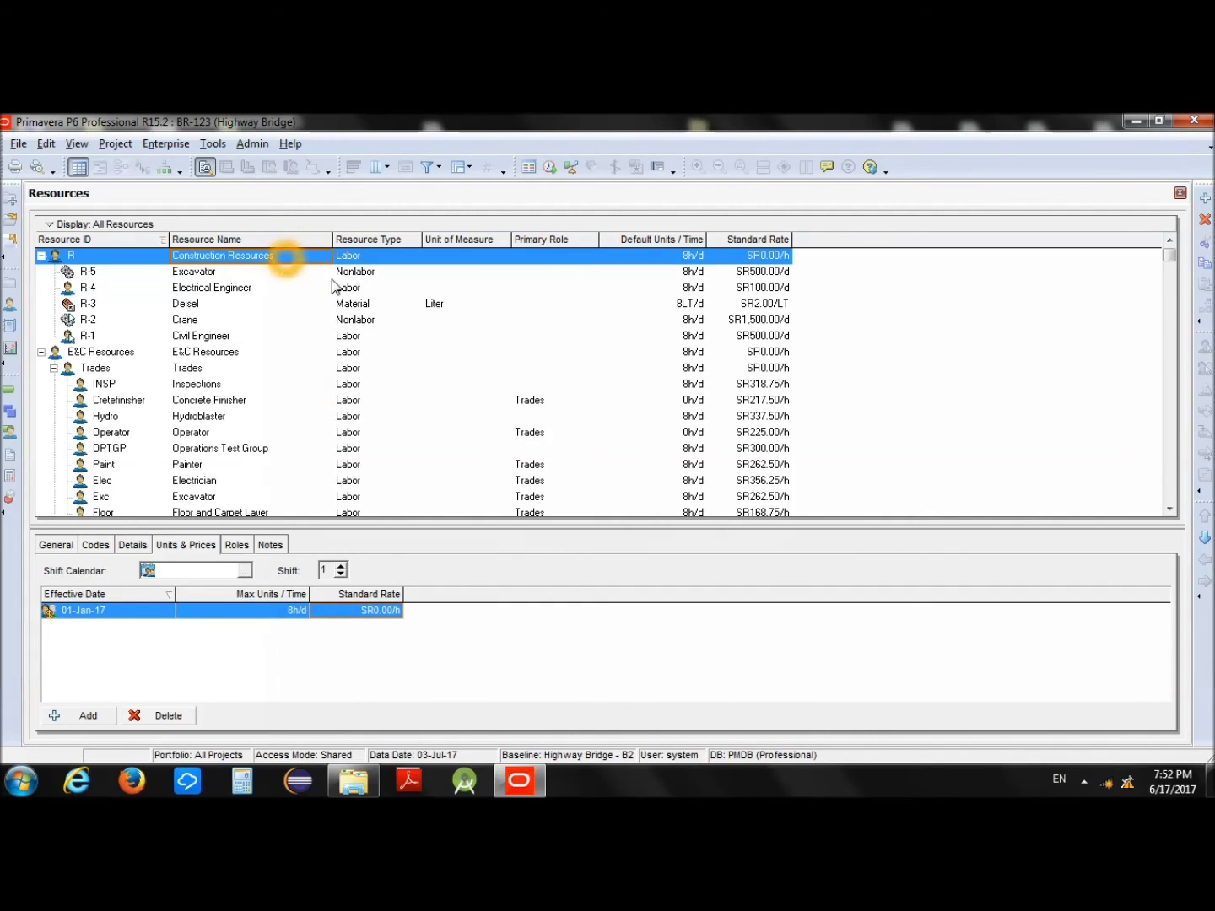
pyautogui.click(1205, 198)
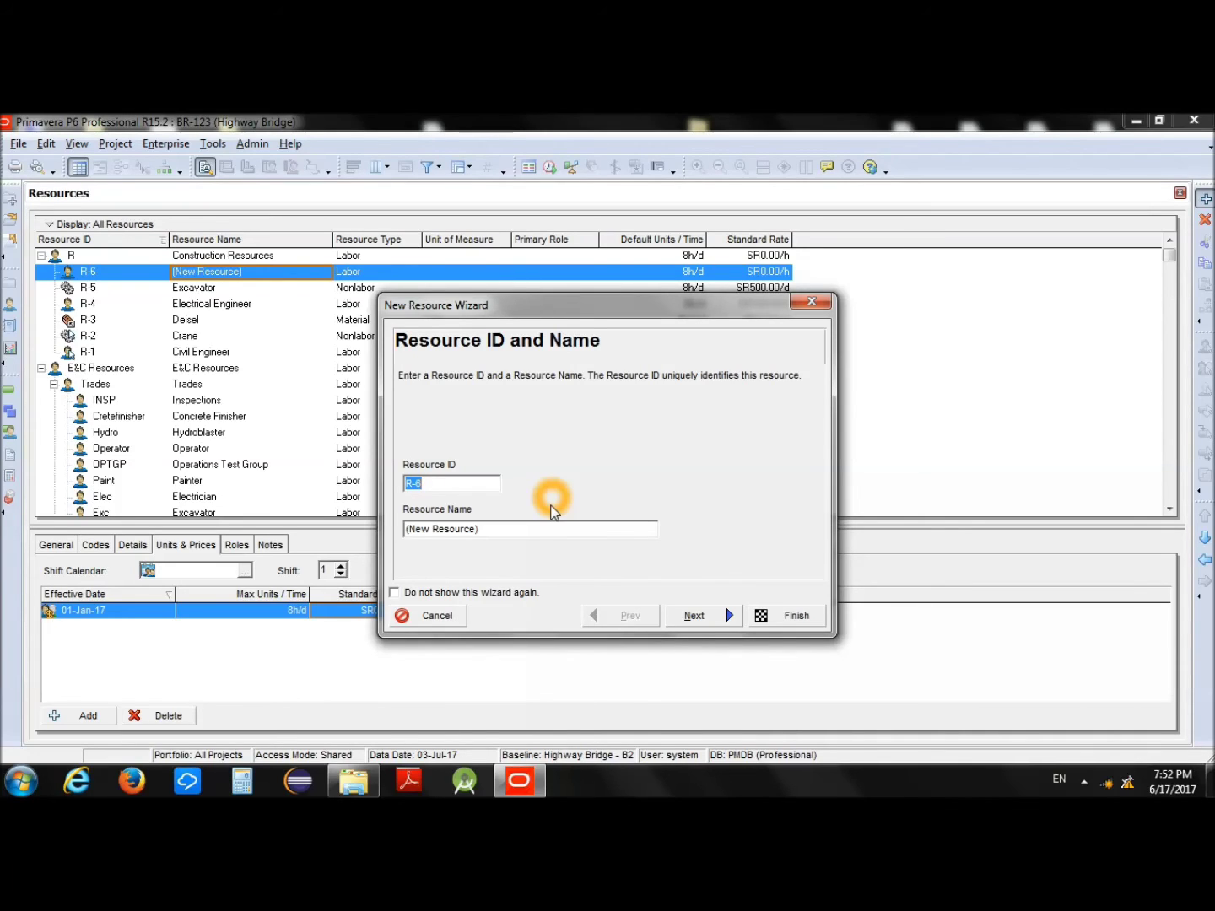
pyautogui.press('Tab')
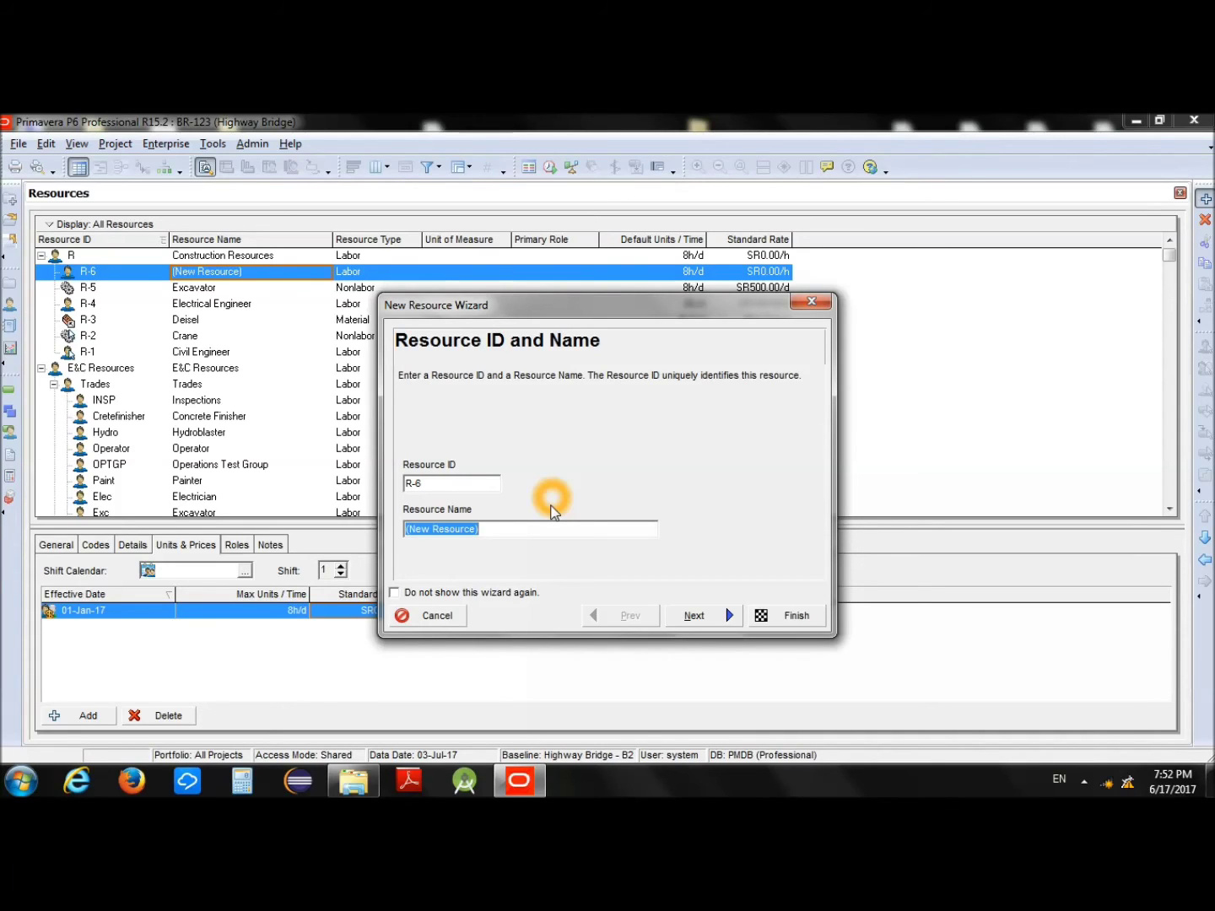
pyautogui.write('Cement')
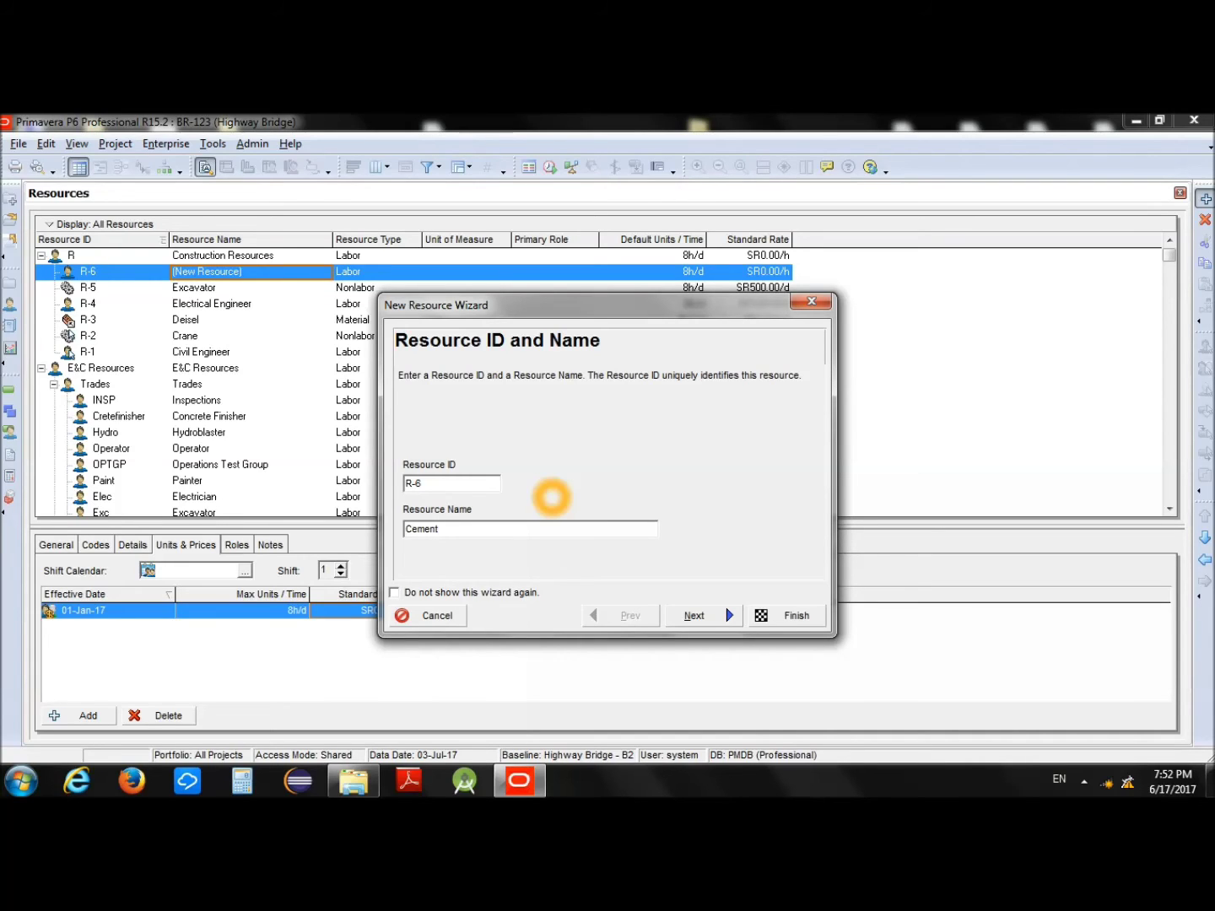
pyautogui.click(792, 617)
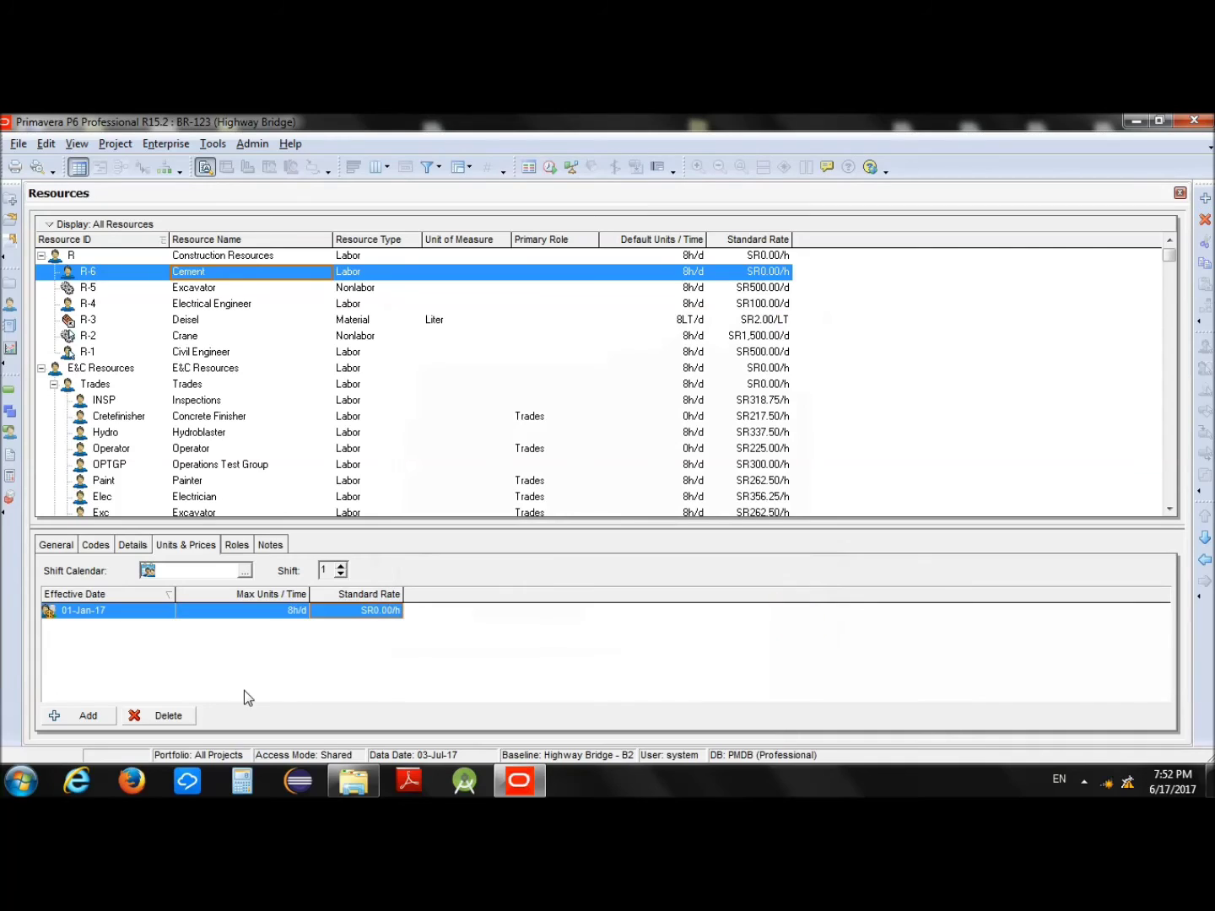
# - Change the Cement resource's type to Material and accept the adjustment of its roles, overtime settings, units and prices
pyautogui.click(131, 546)
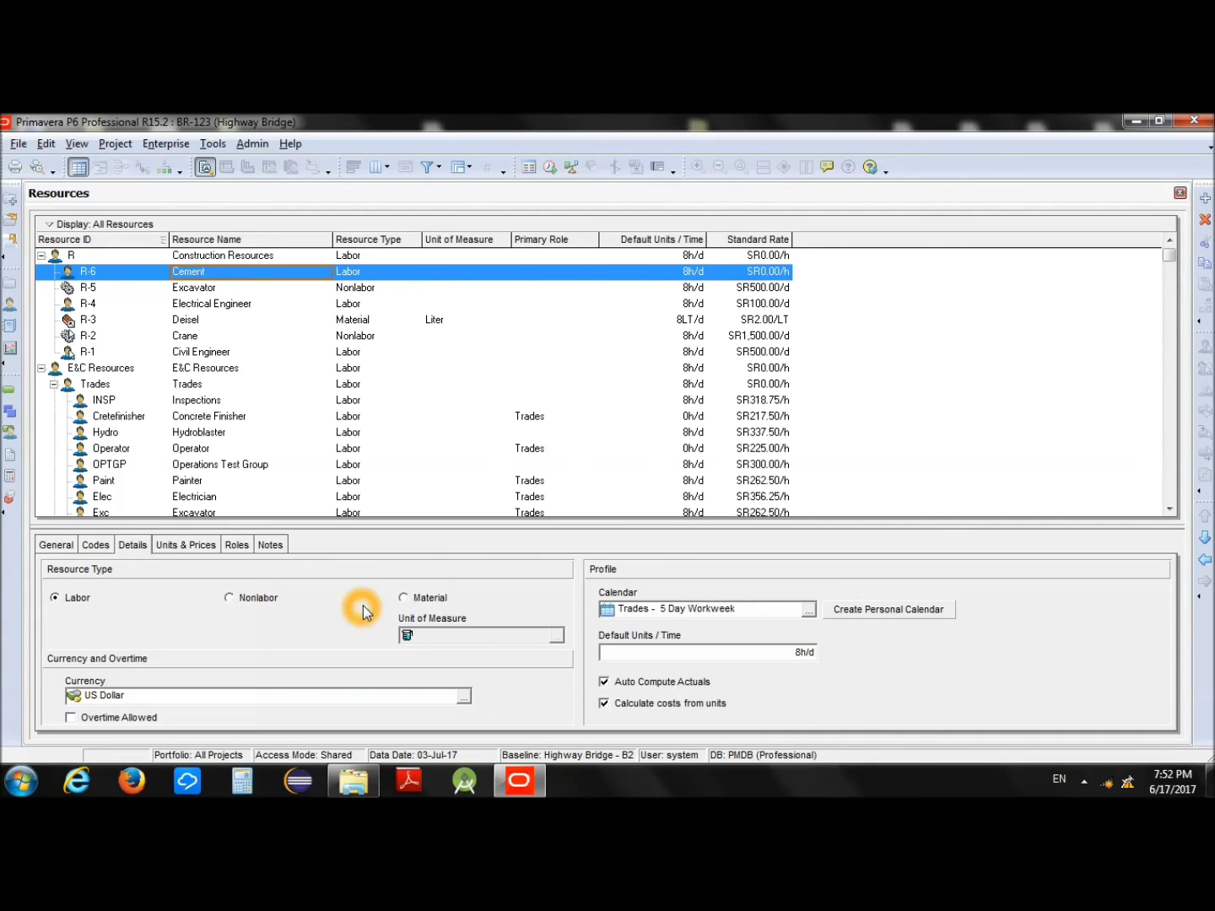
pyautogui.click(406, 598)
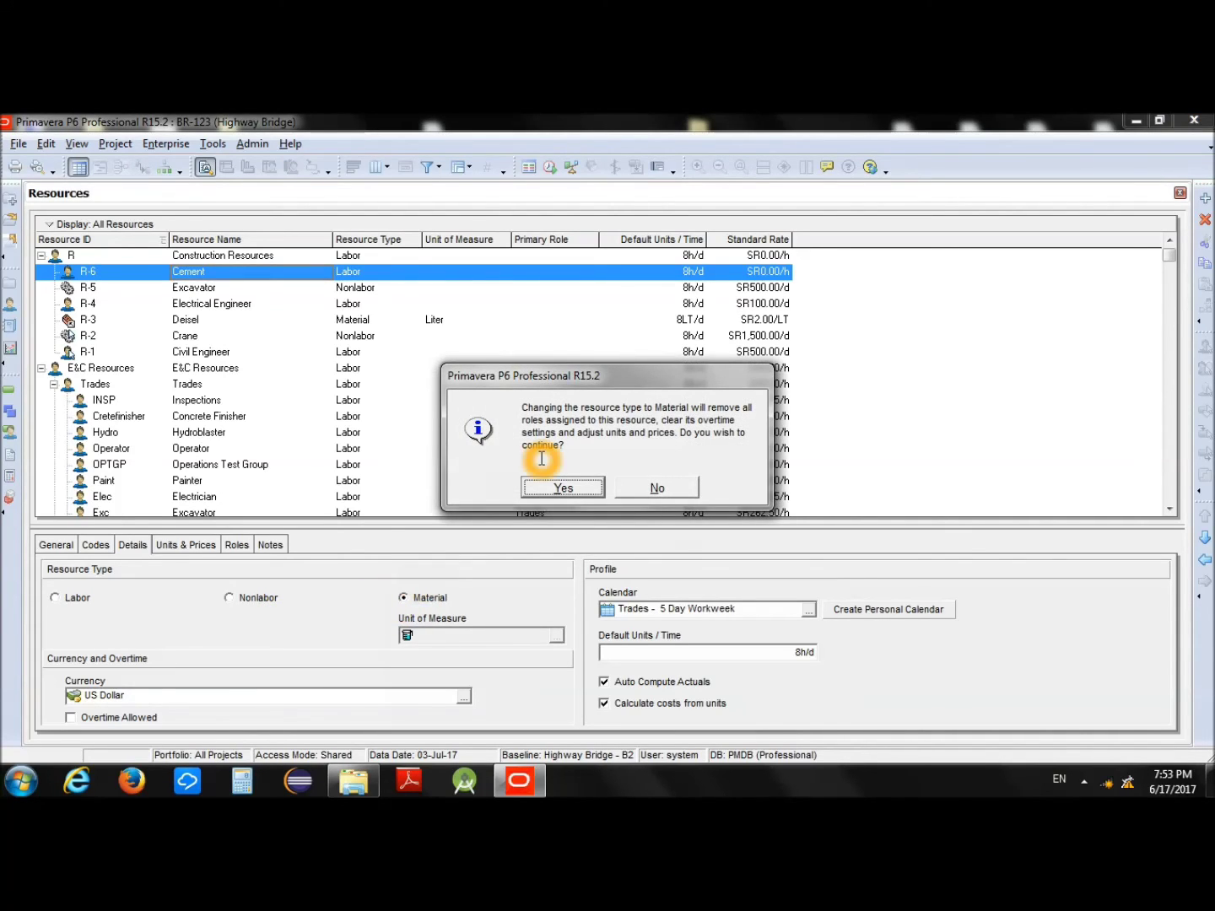
pyautogui.click(550, 490)
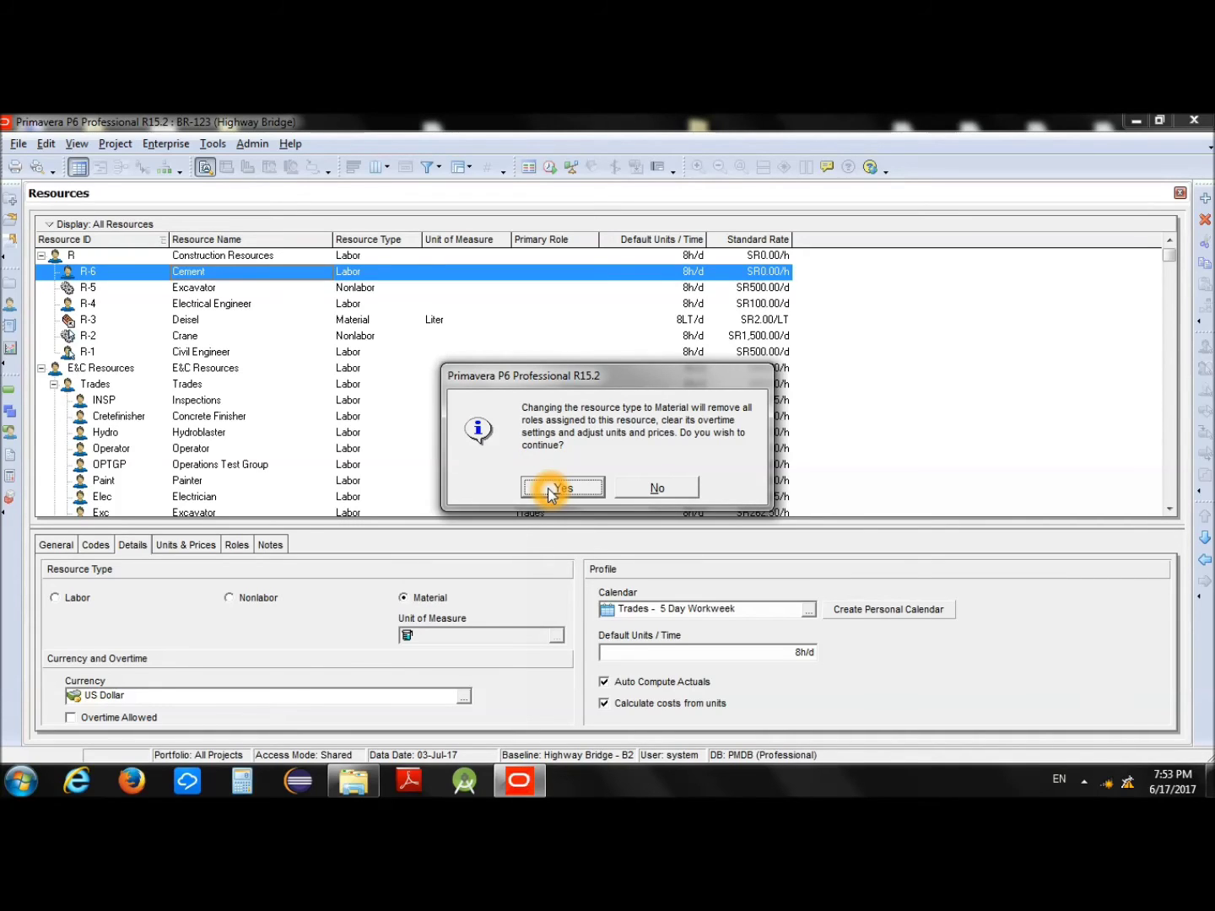
pyautogui.click(422, 604)
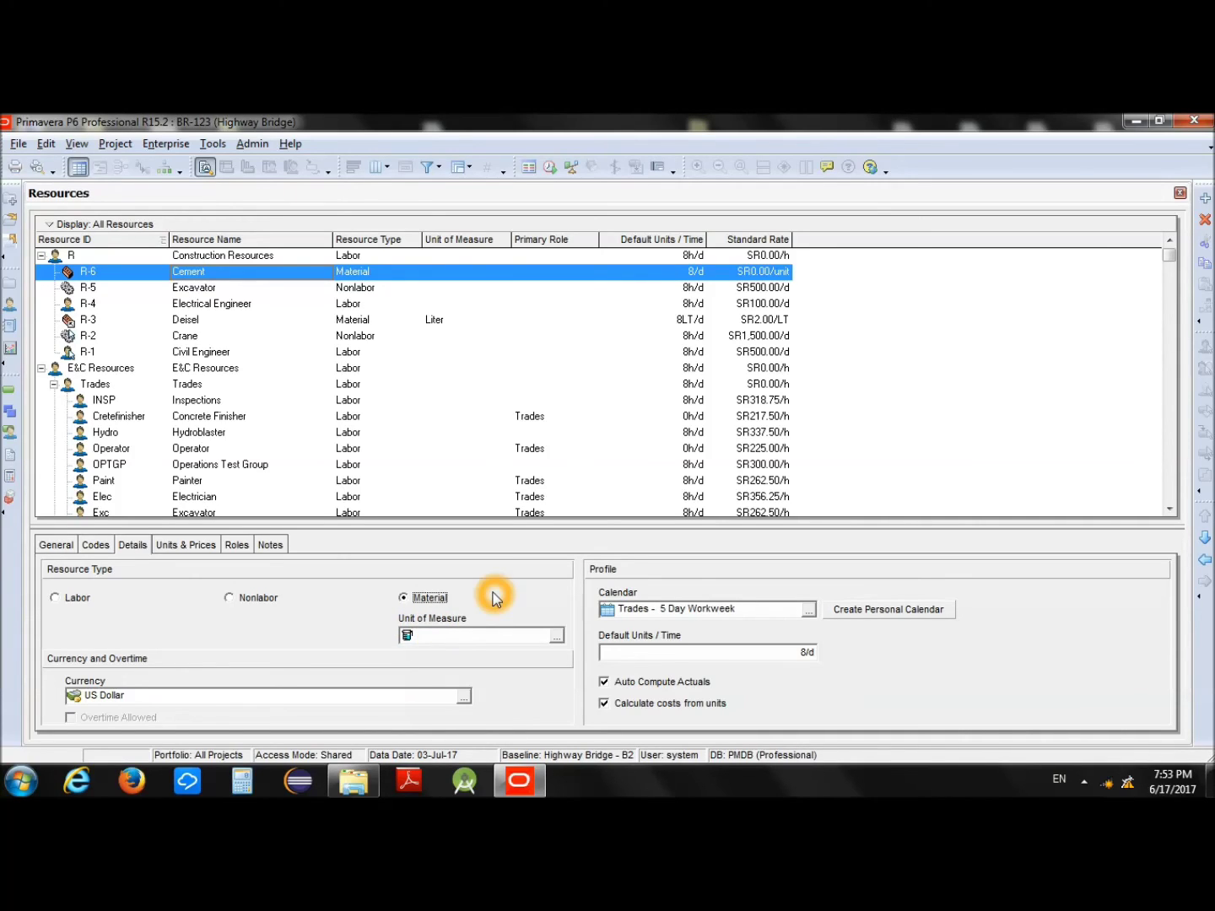
pyautogui.click(443, 601)
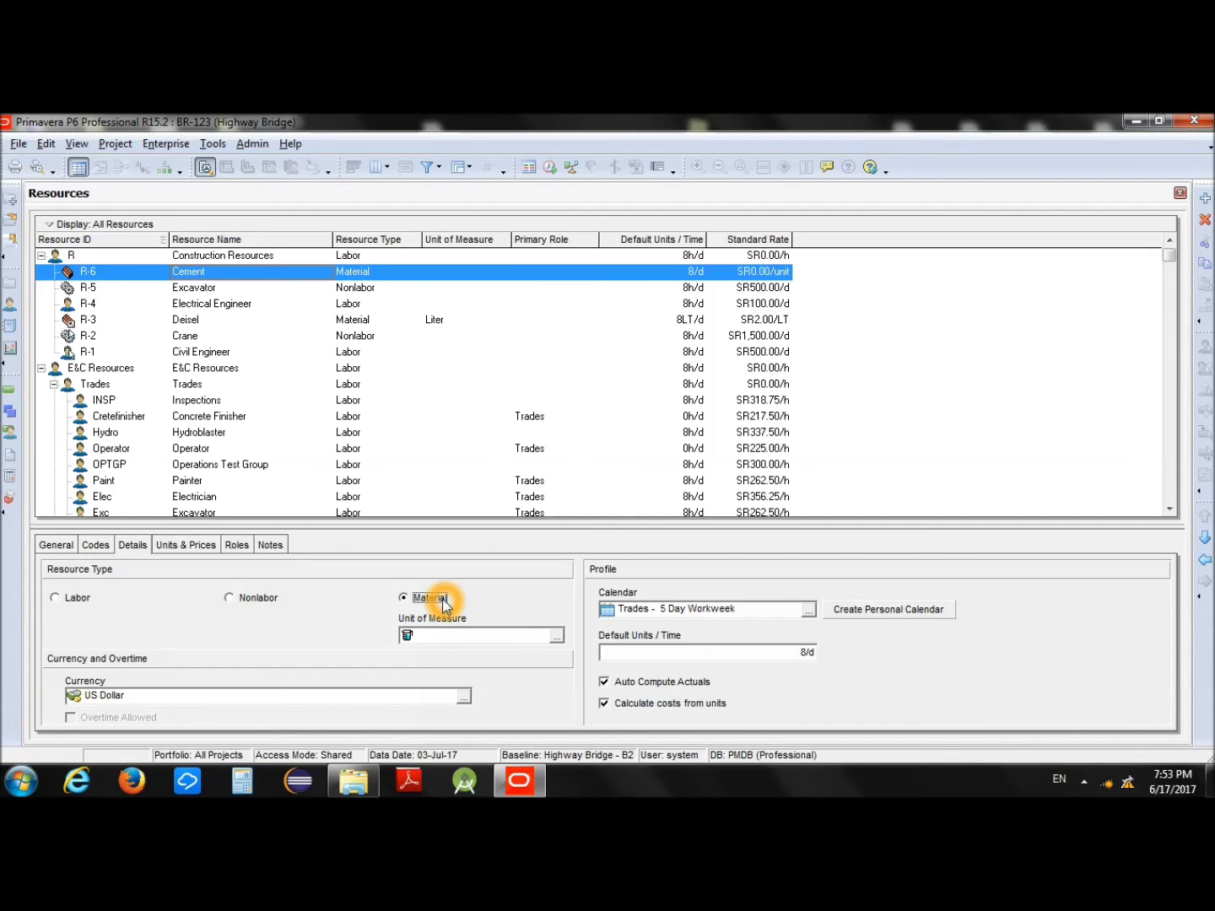
# - Look through the available units of measure for Cement and close the list without assigning one
pyautogui.click(556, 636)
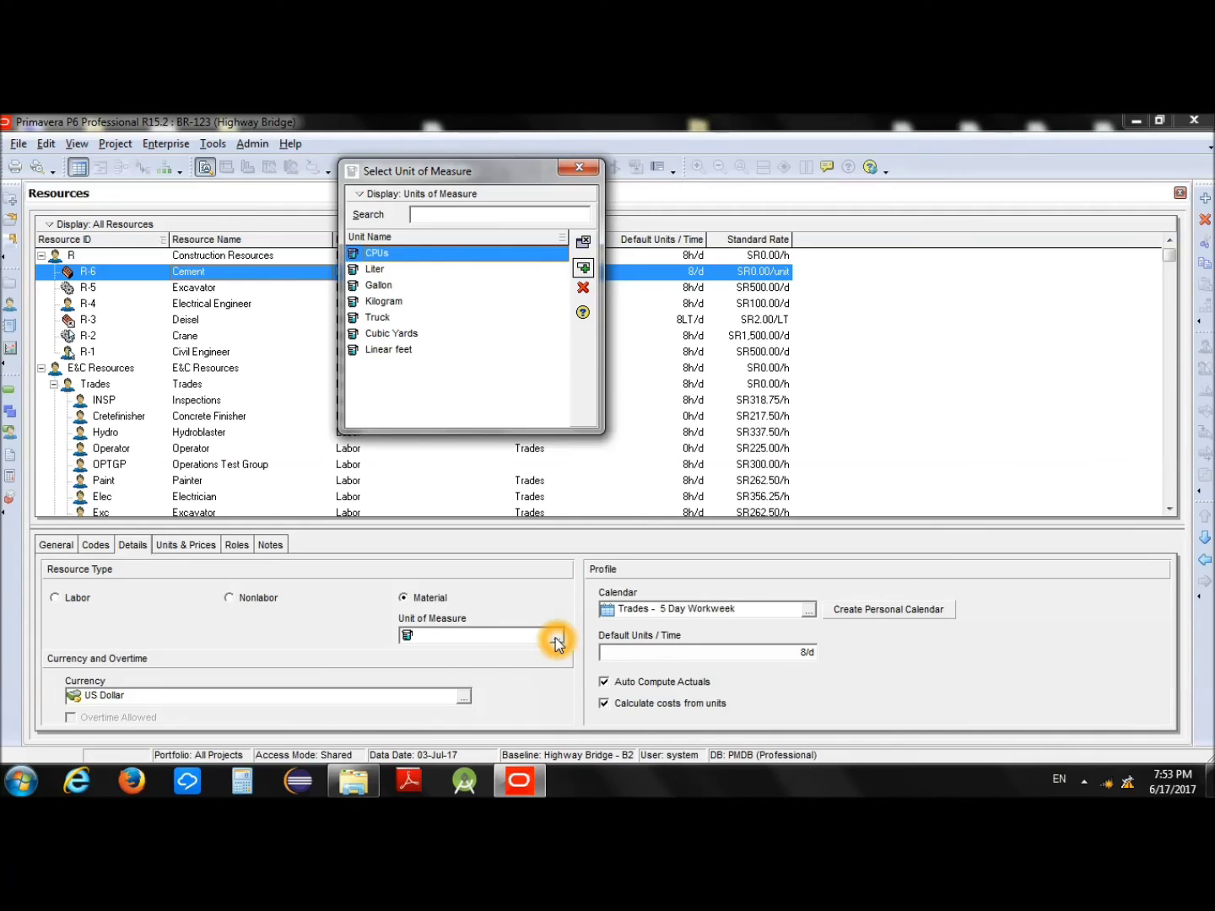
pyautogui.click(574, 169)
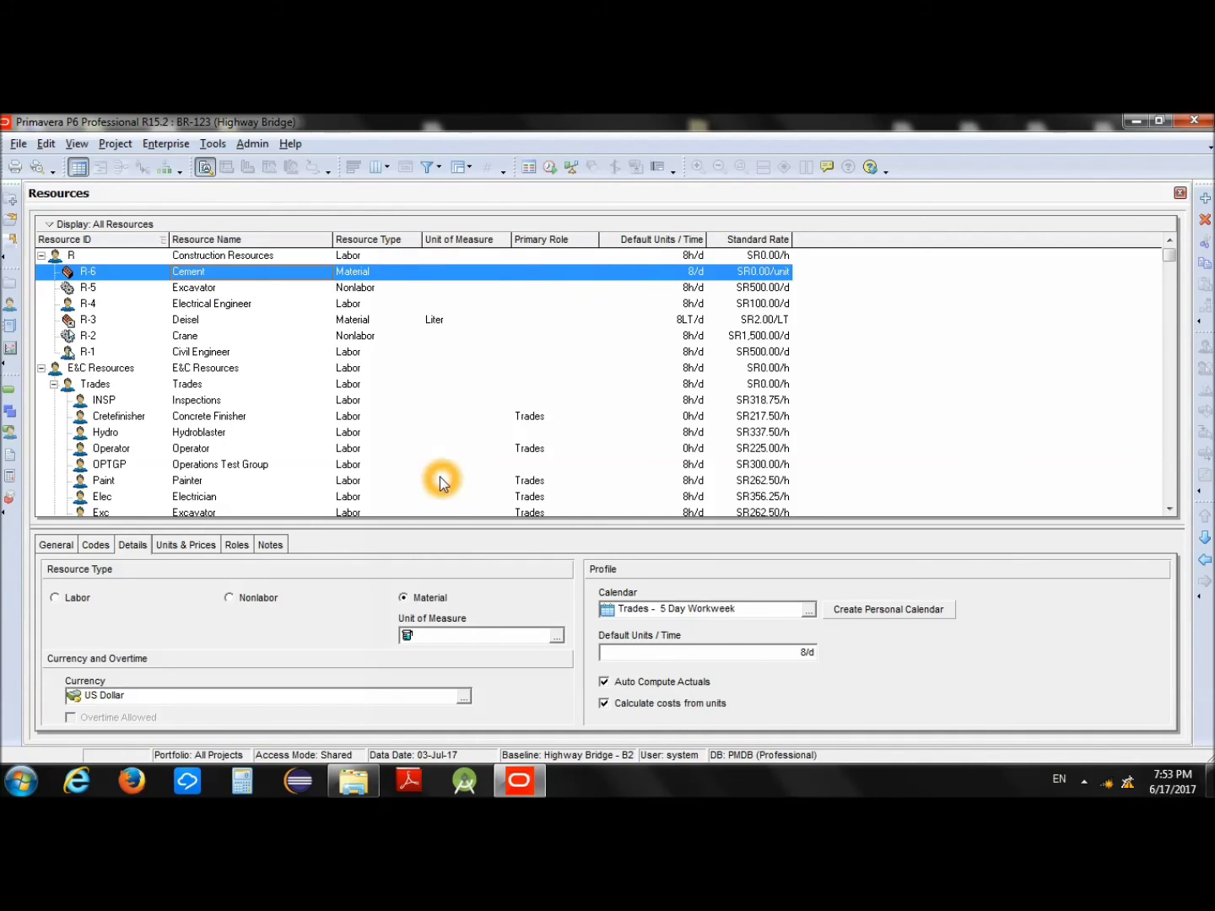
pyautogui.click(556, 637)
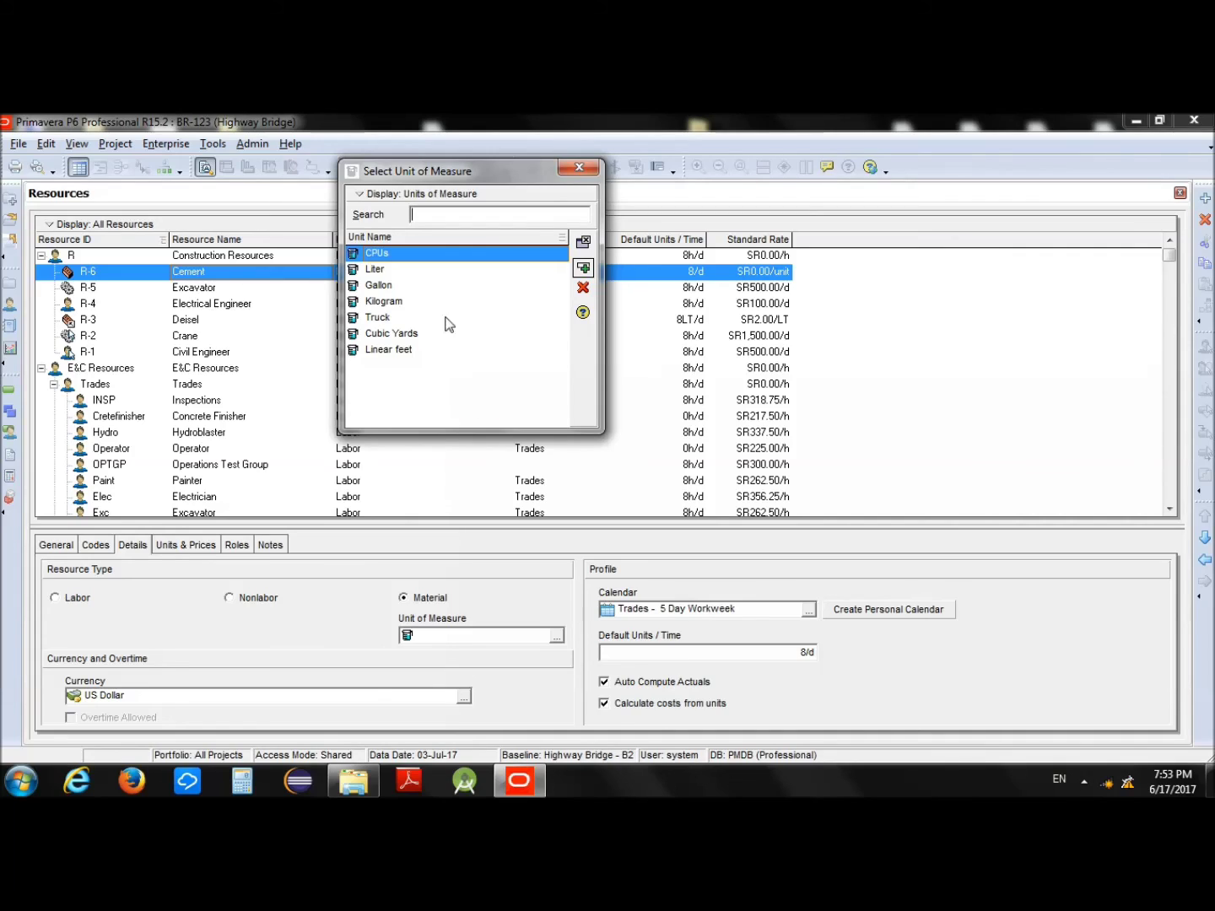
pyautogui.click(406, 356)
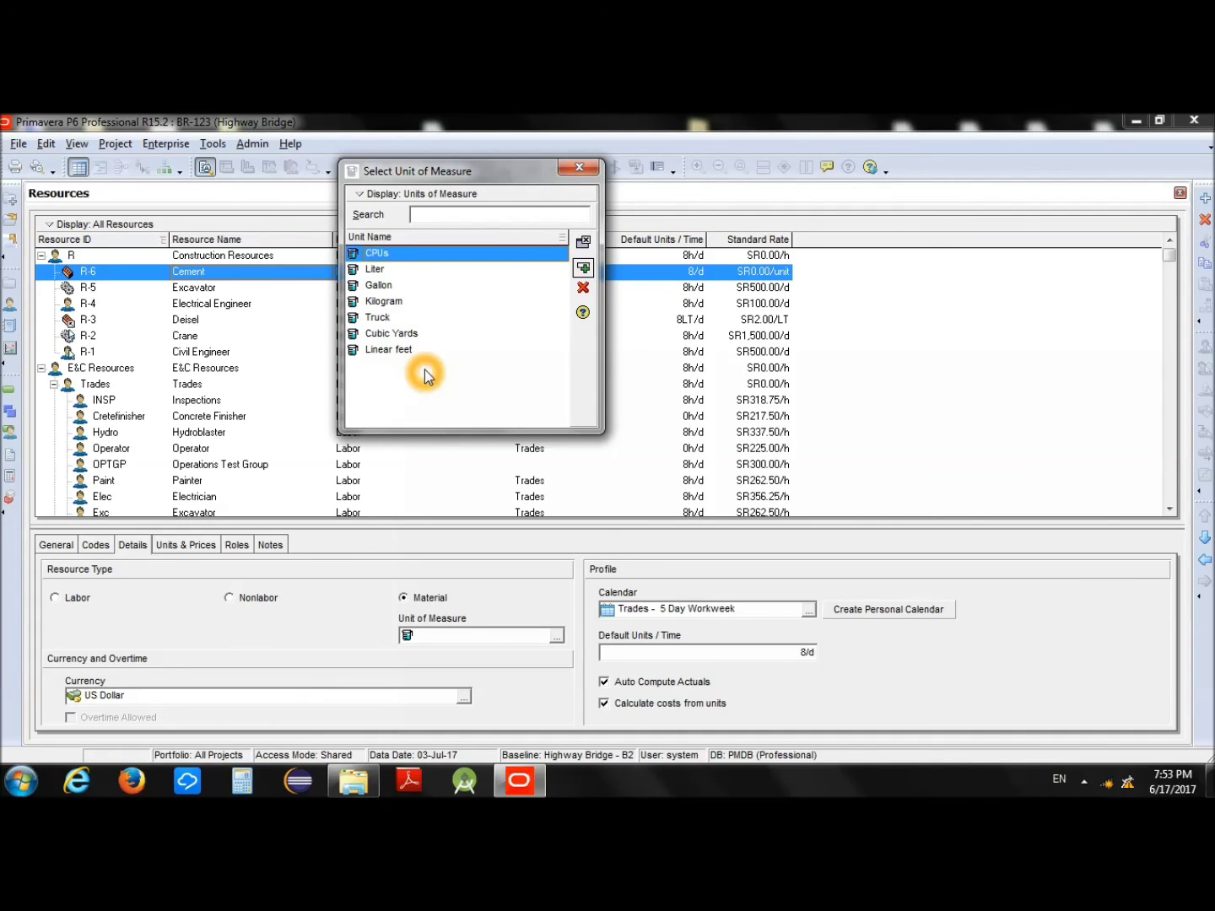
pyautogui.click(578, 172)
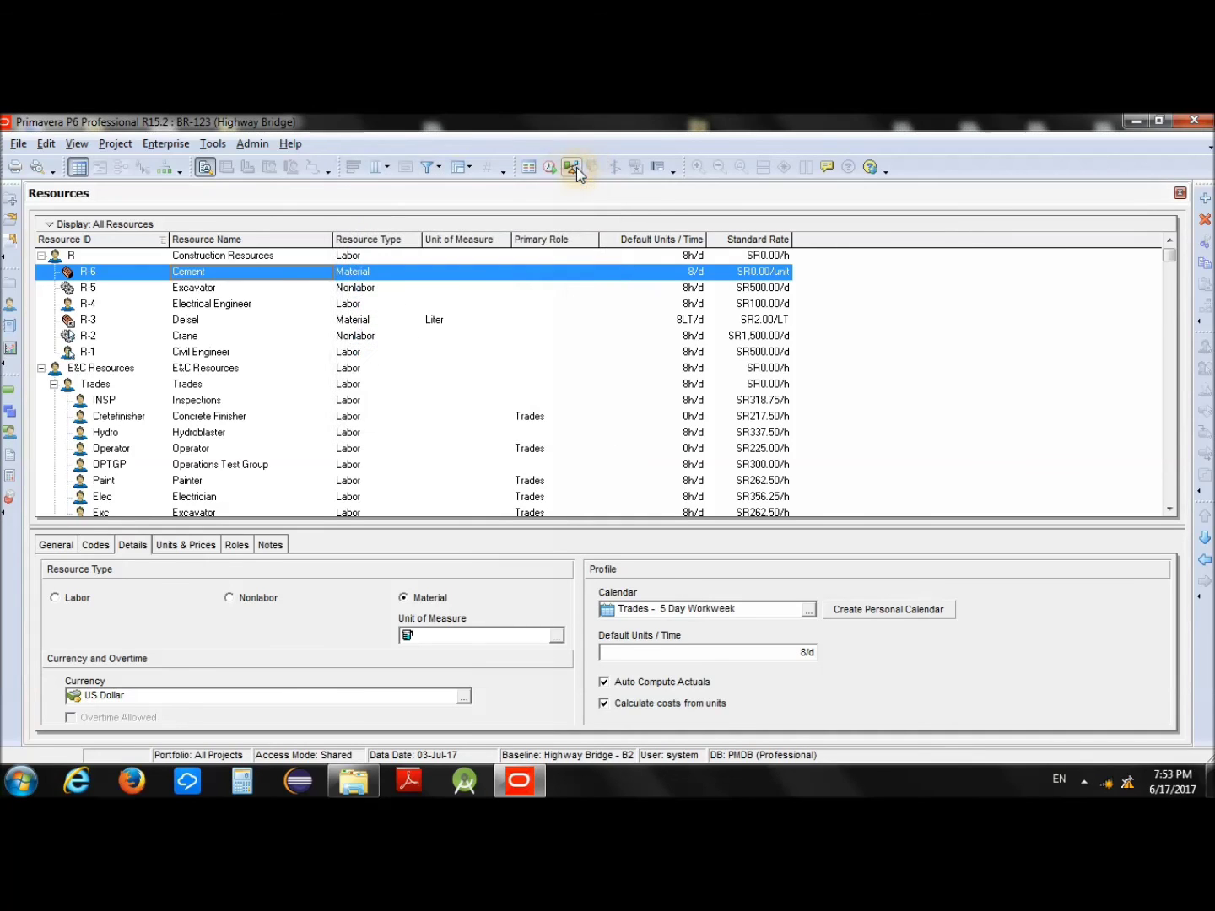
# - Add a unit of measure with abbreviation BG and name Bag to the admin categories
pyautogui.click(251, 144)
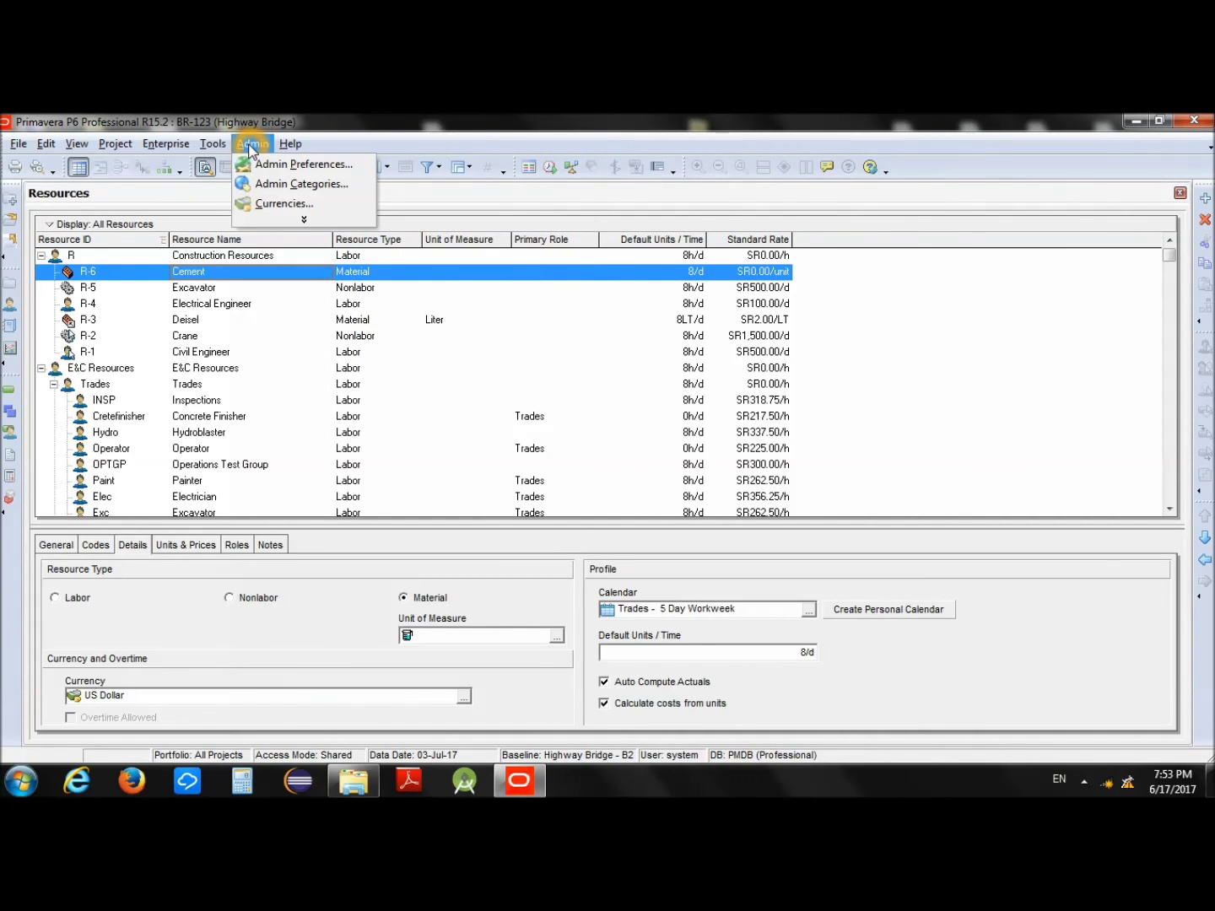
pyautogui.click(282, 186)
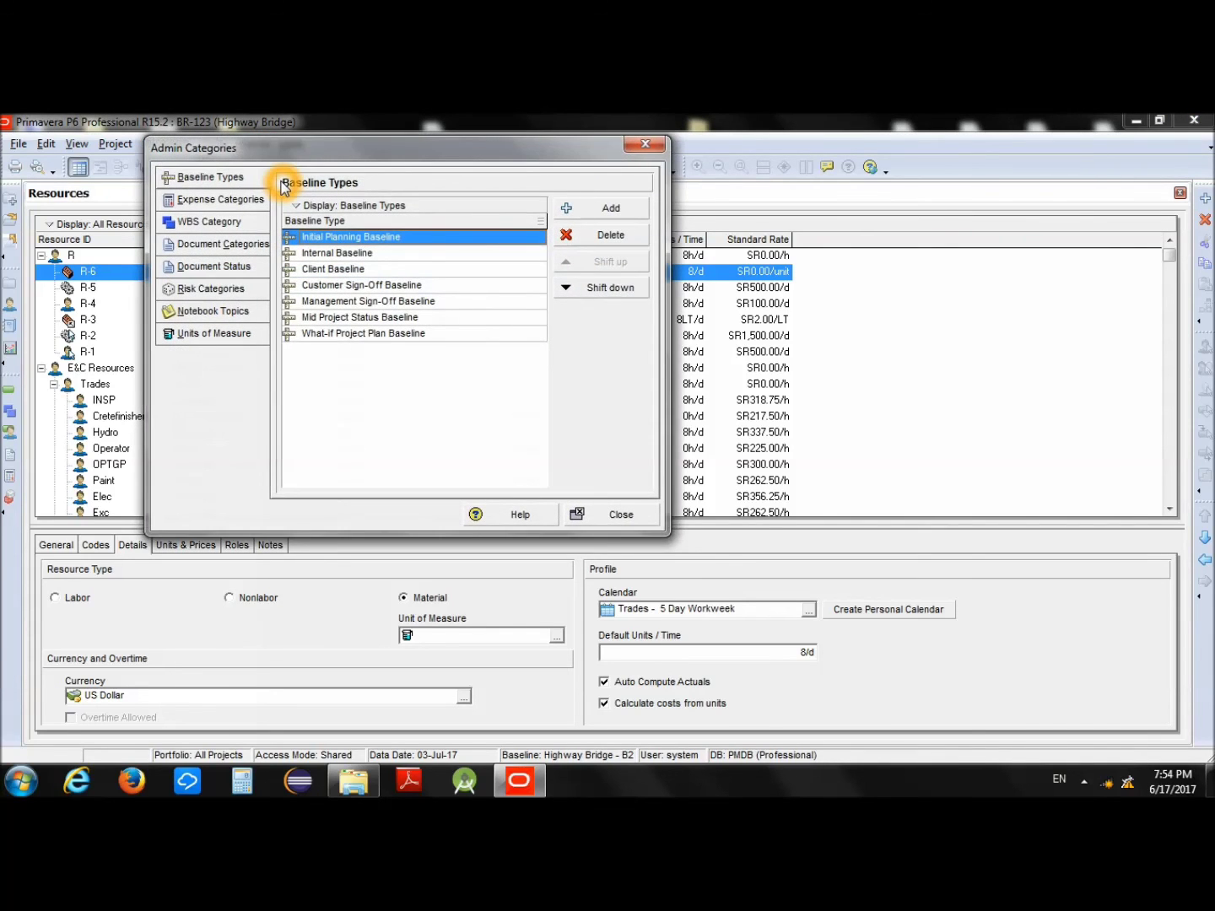
pyautogui.click(214, 338)
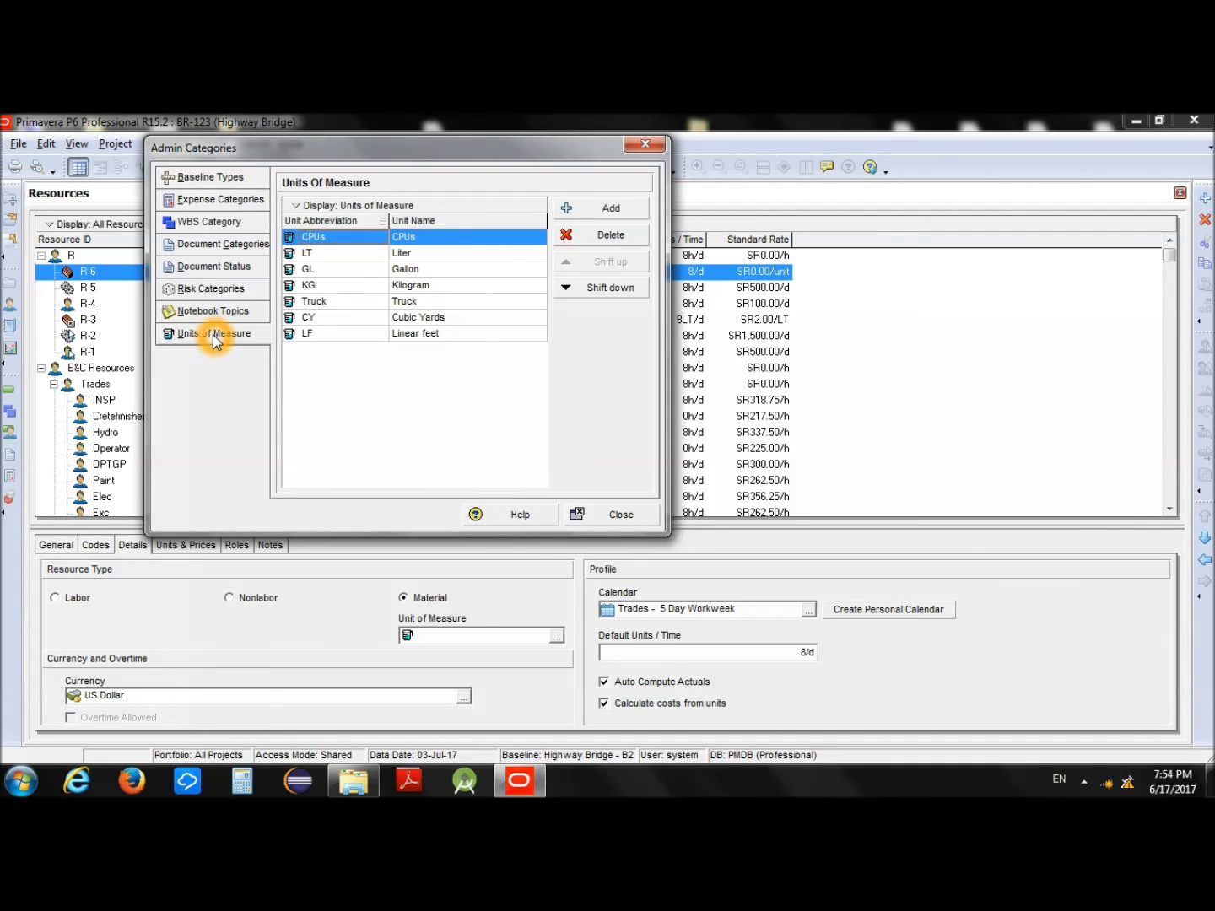
pyautogui.click(605, 209)
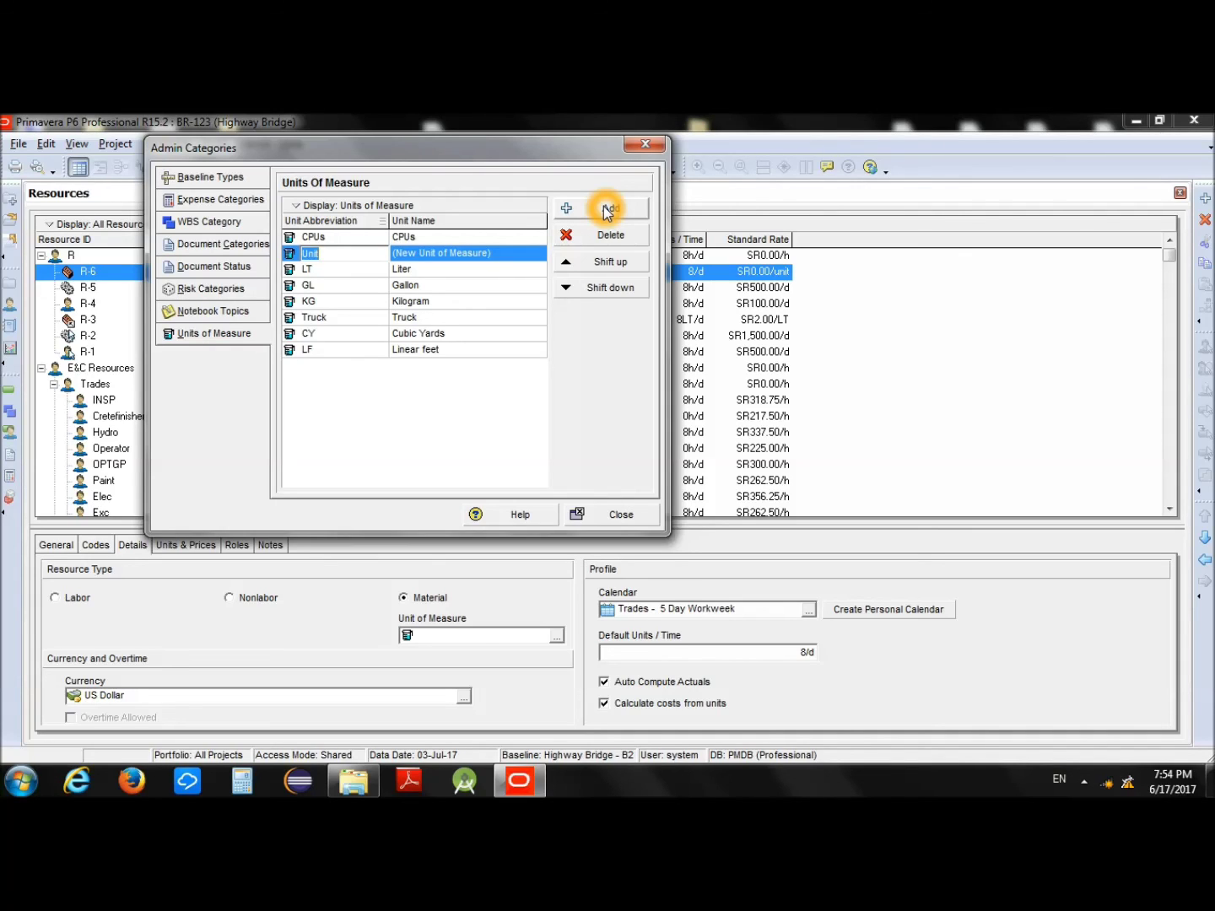
pyautogui.write('BG')
pyautogui.click(494, 256)
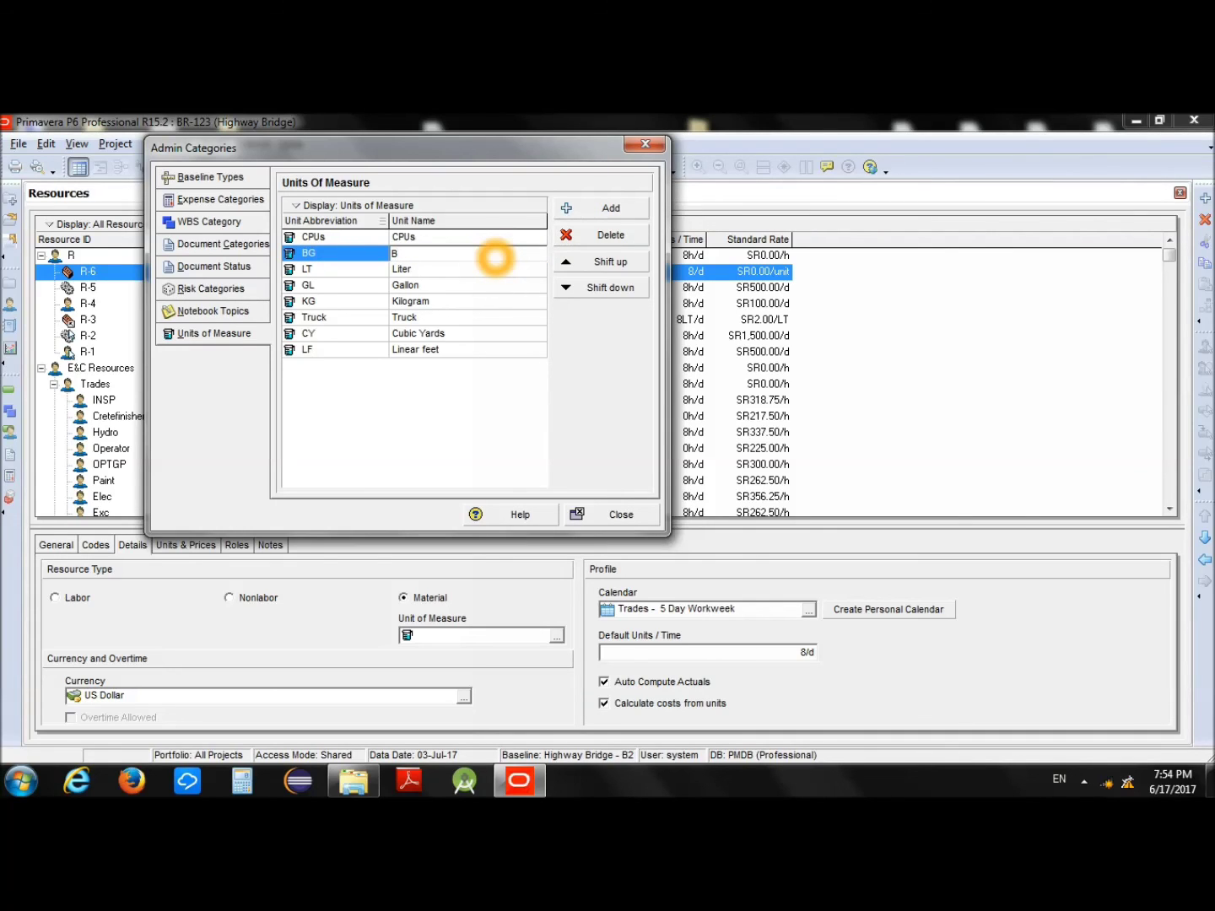
pyautogui.write('ag')
pyautogui.click(495, 260)
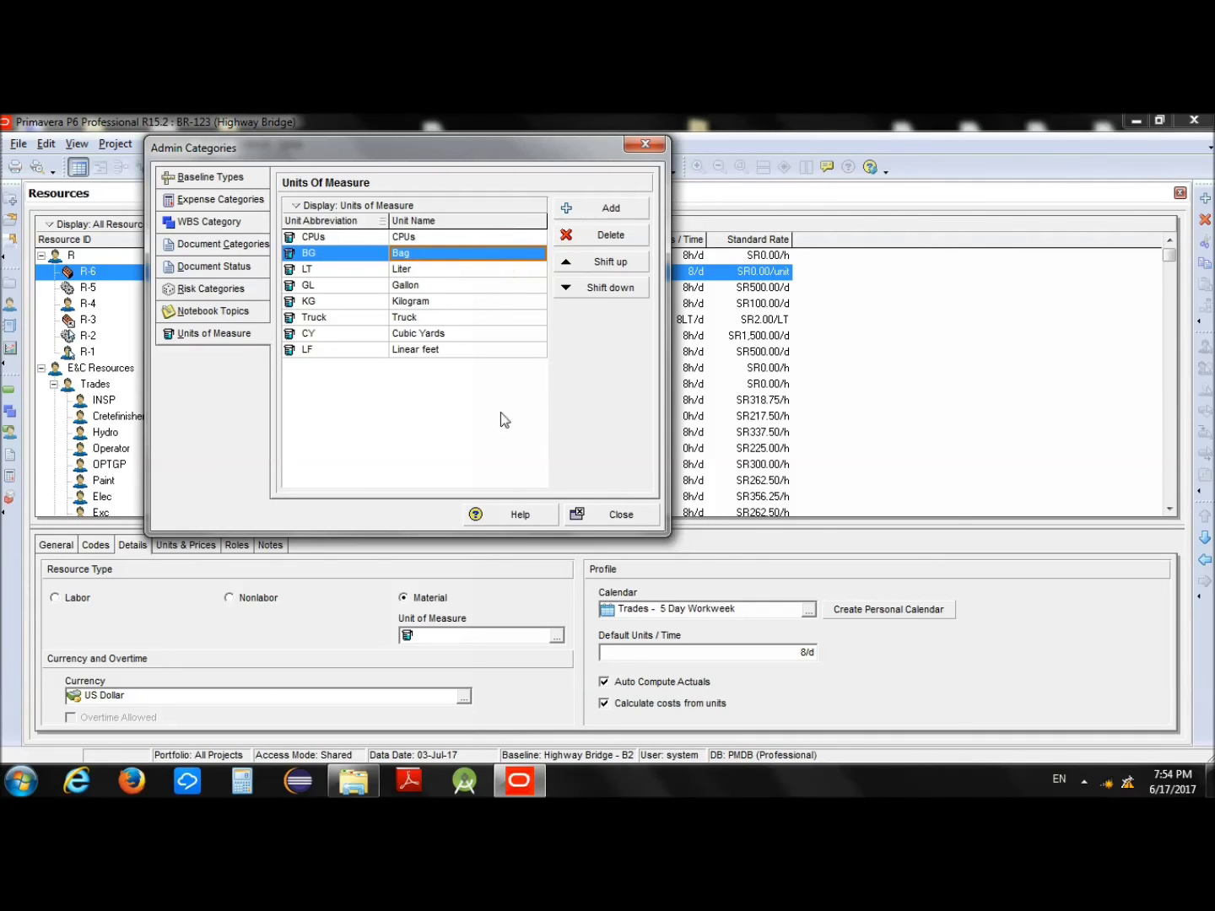
pyautogui.click(583, 514)
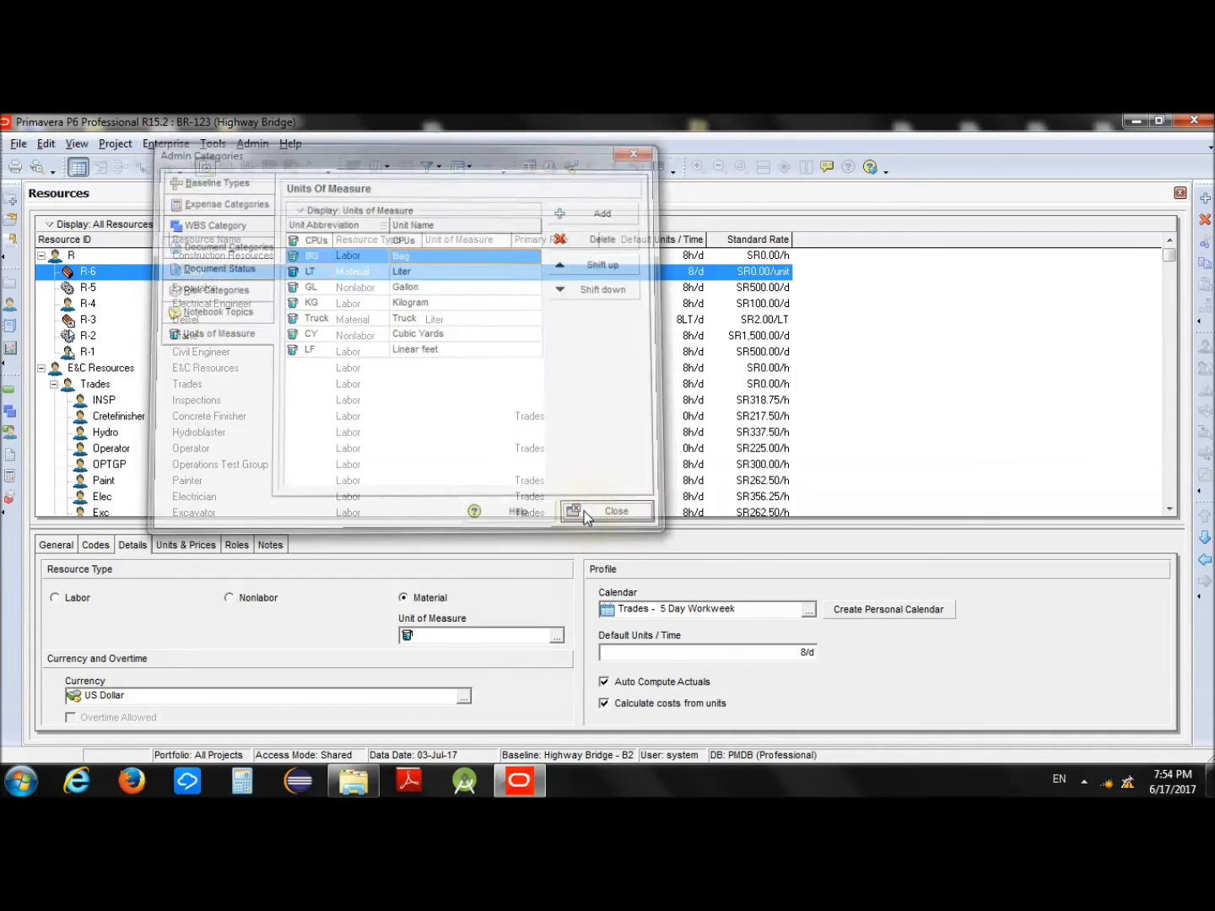
# - Assign Bag as the unit of measure for the Cement resource and set its standard rate to SR35.00/BG
pyautogui.click(557, 637)
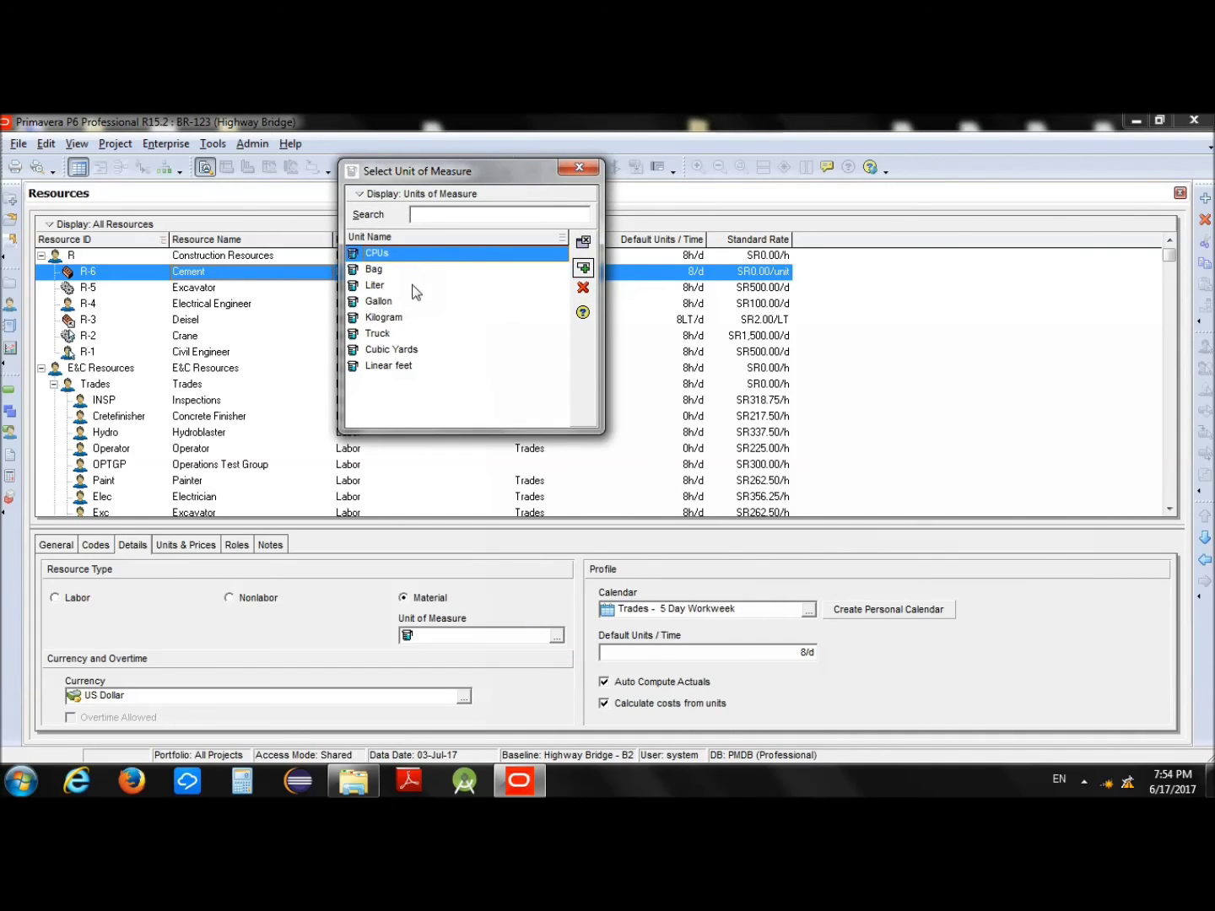
pyautogui.doubleClick(402, 270)
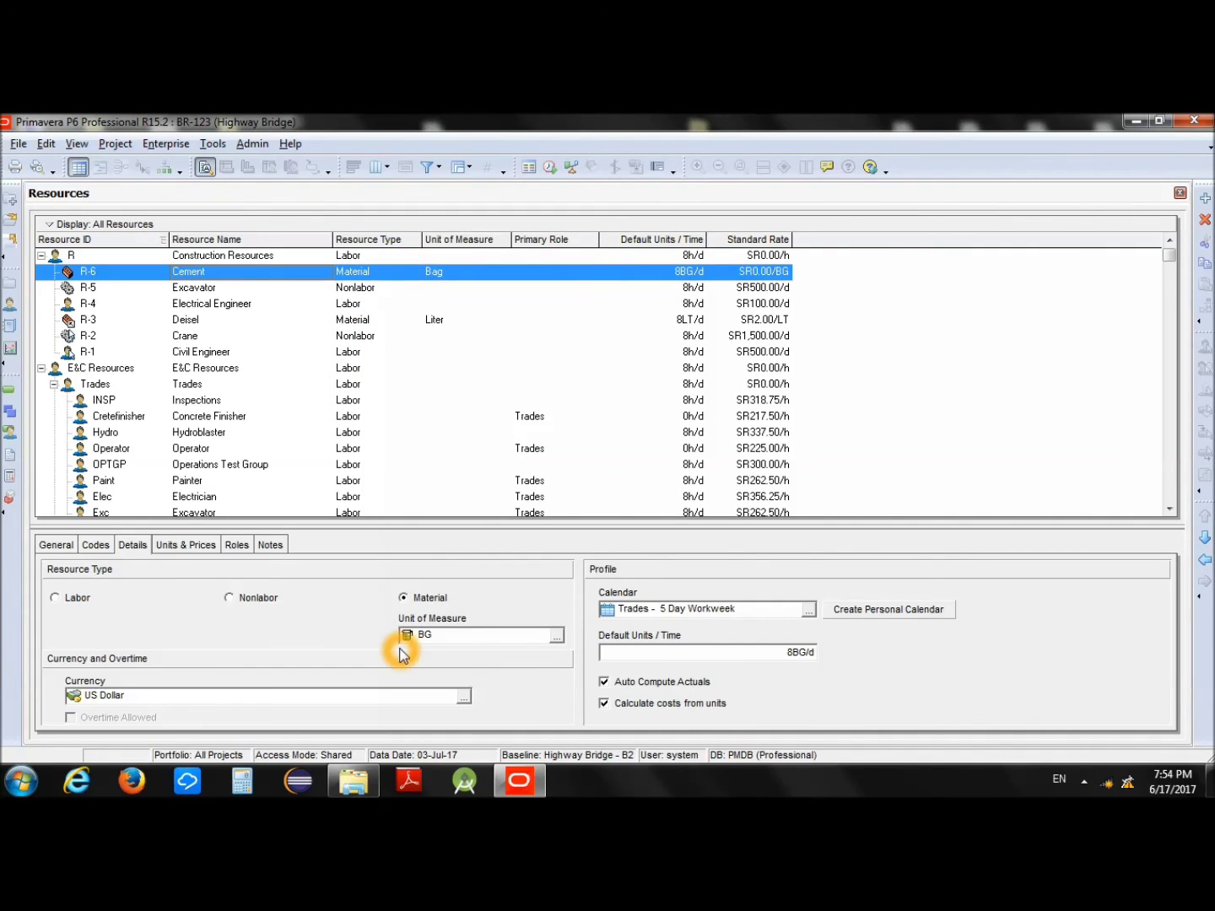
pyautogui.click(186, 546)
pyautogui.click(363, 621)
pyautogui.click(389, 619)
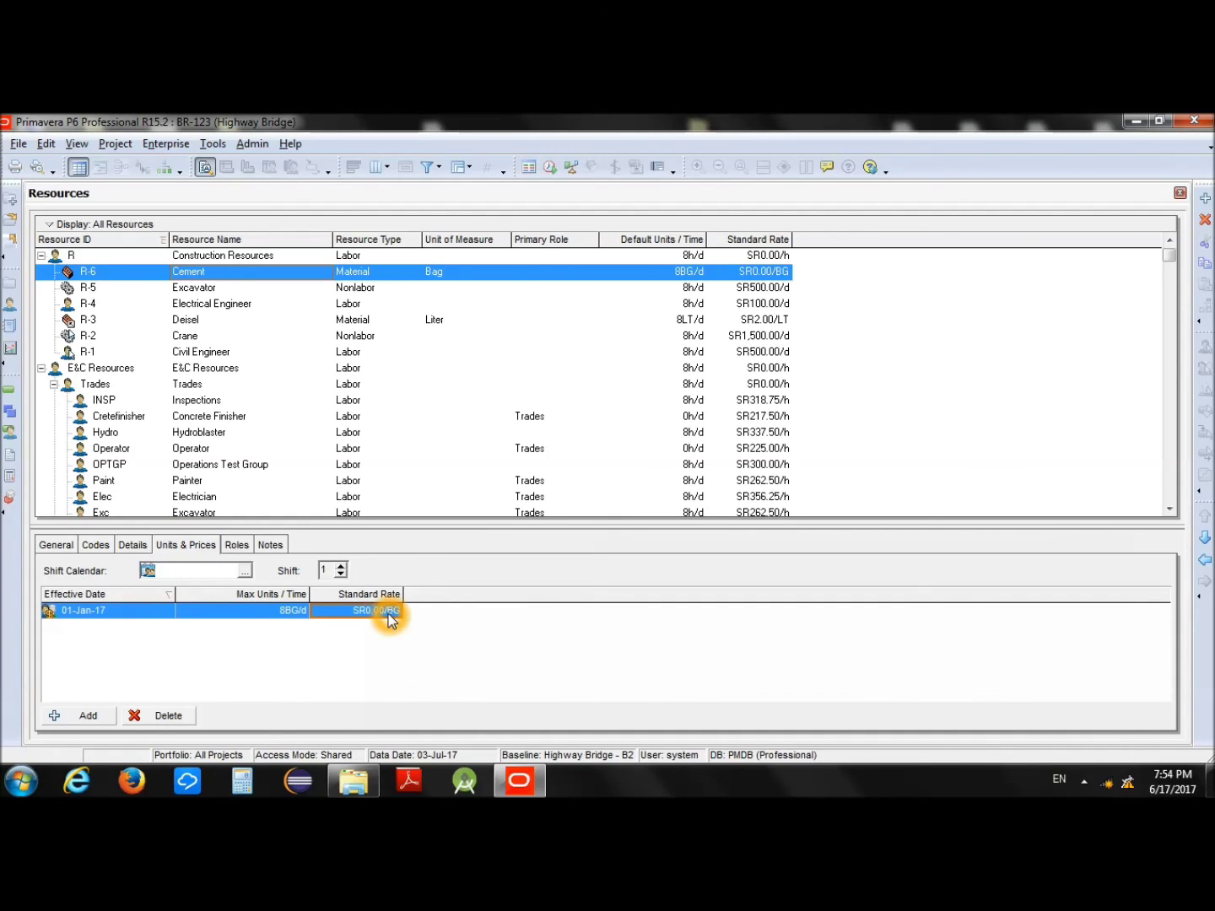
pyautogui.click(392, 615)
pyautogui.click(392, 616)
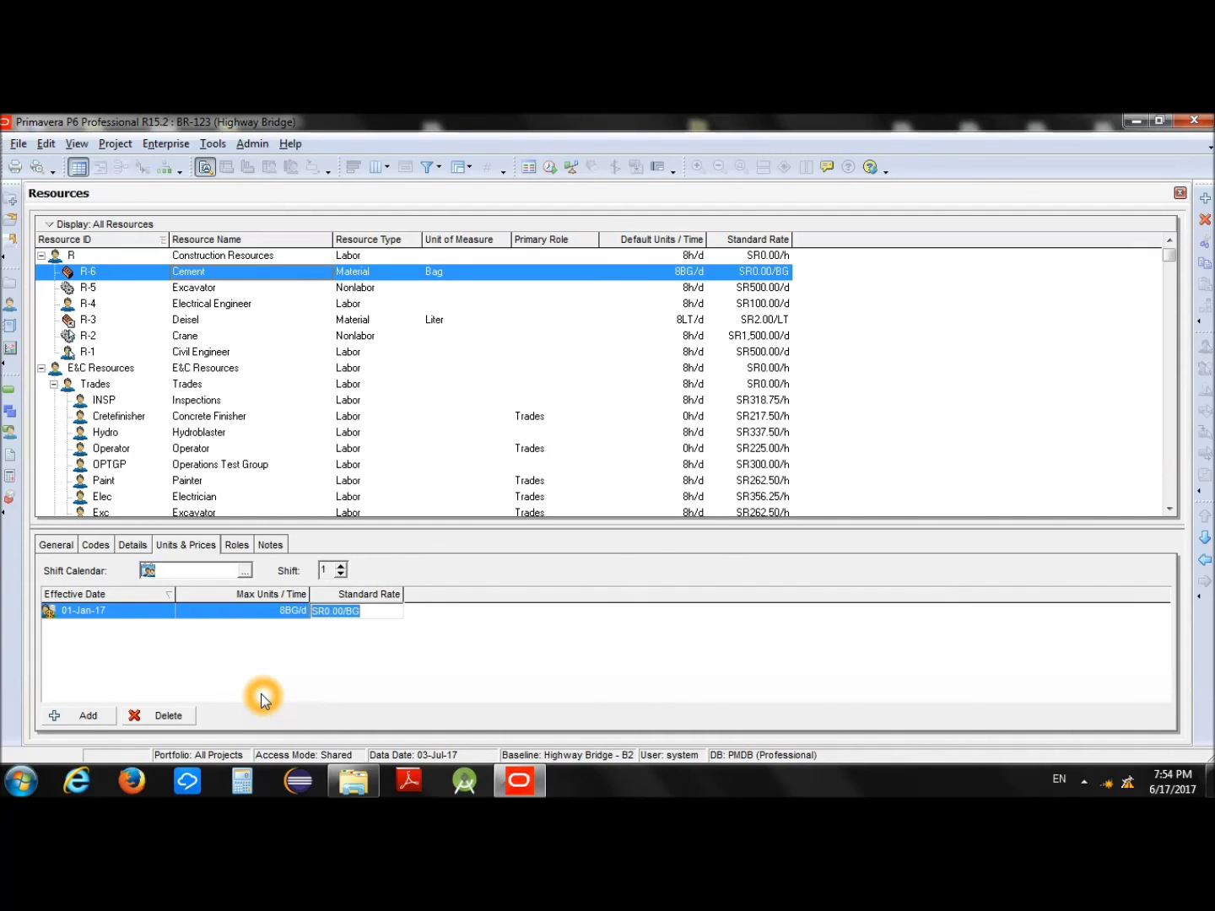
pyautogui.write('35')
pyautogui.press('BackSpace')
pyautogui.press('BackSpace')
pyautogui.write('35')
pyautogui.press('Return')
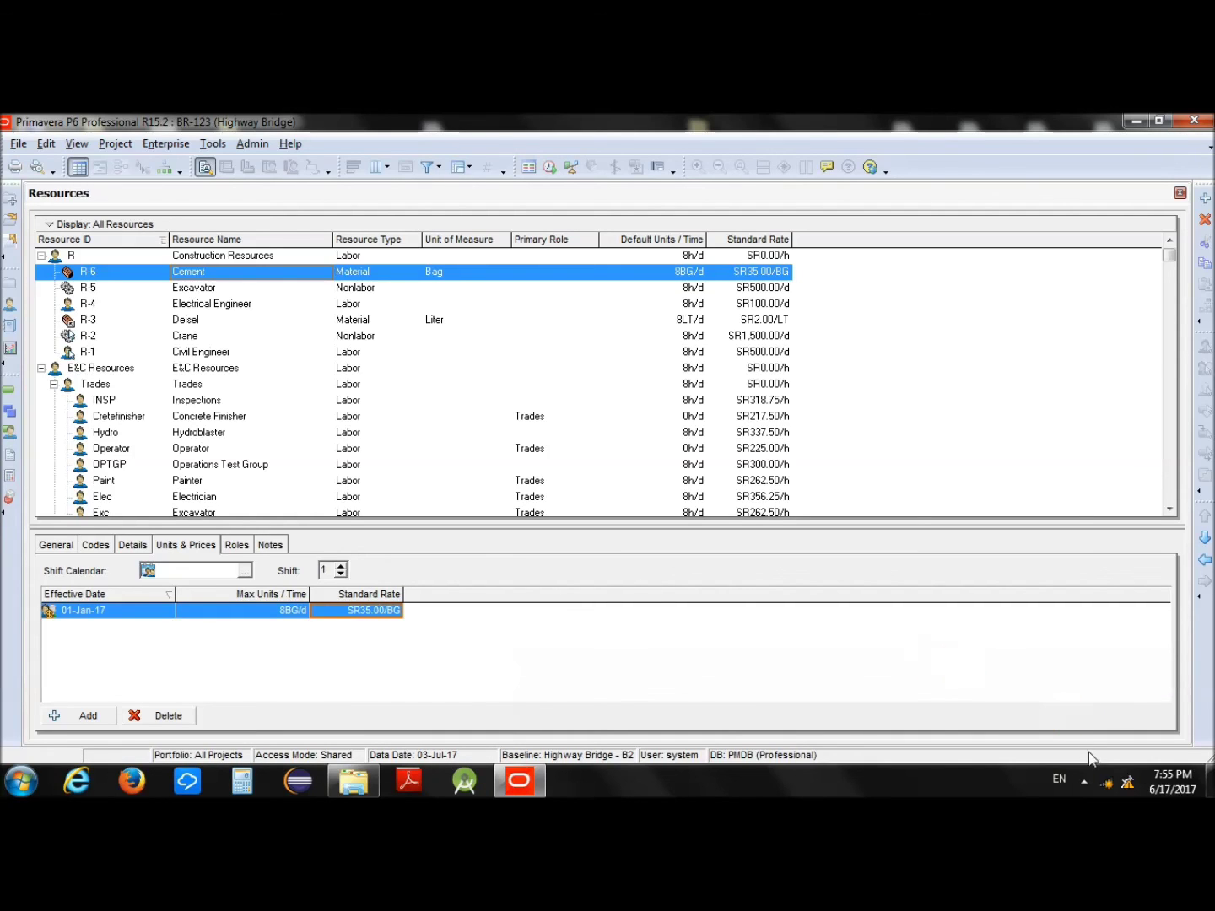
pyautogui.click(1082, 781)
pyautogui.rightClick(1039, 692)
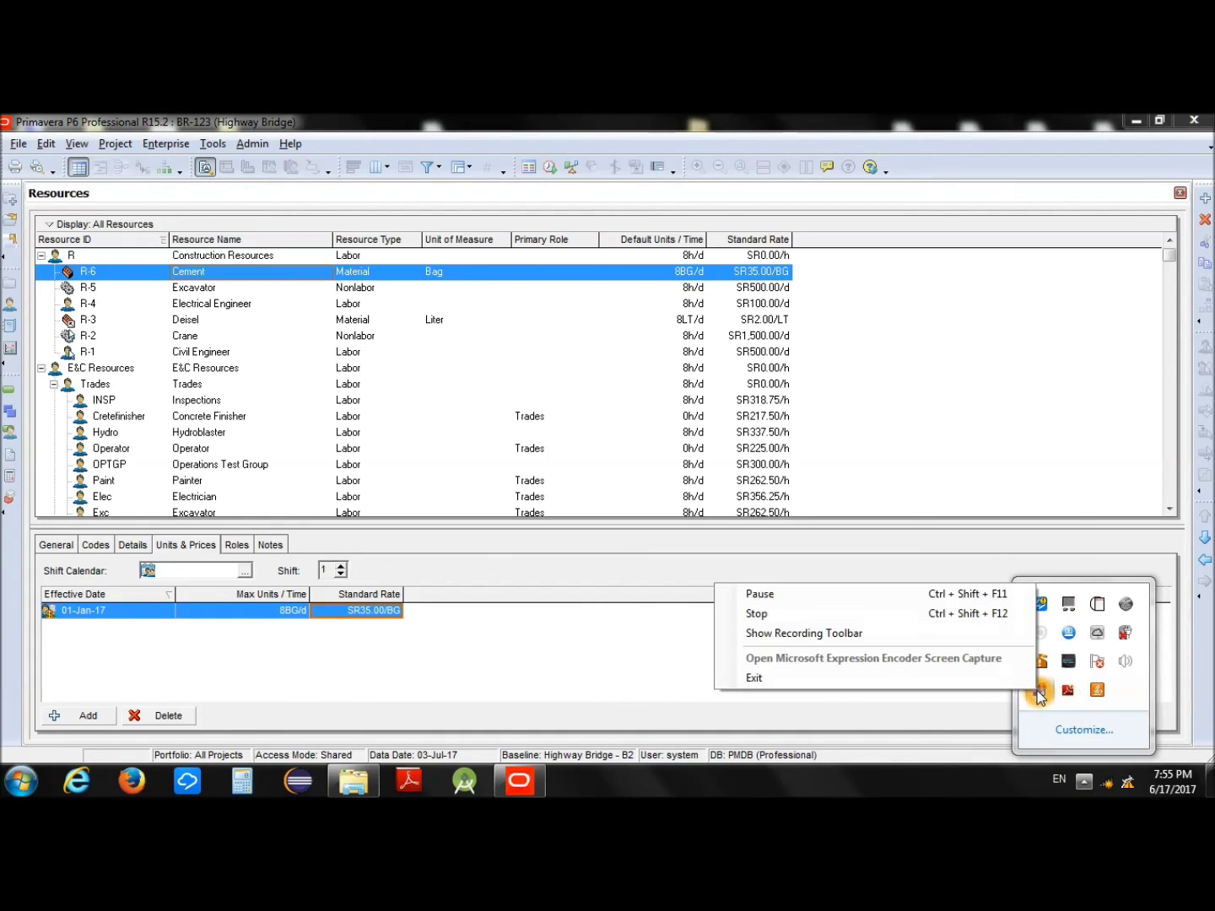